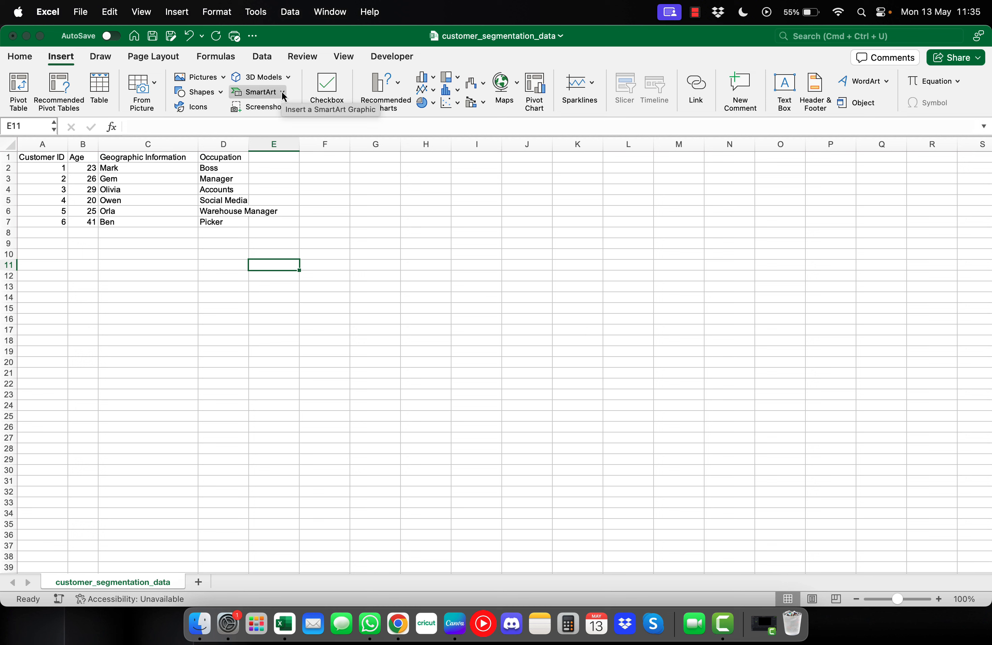
Open the SmartArt gallery and browse its categories to reach the Hierarchy layouts
left_click(281, 92)
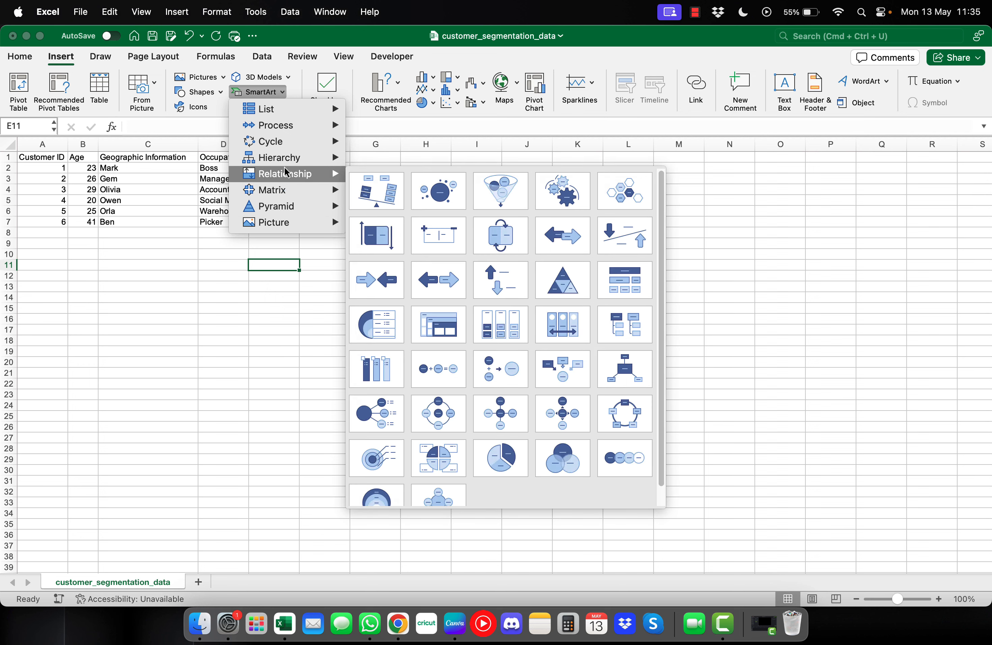
mouse_move(288, 162)
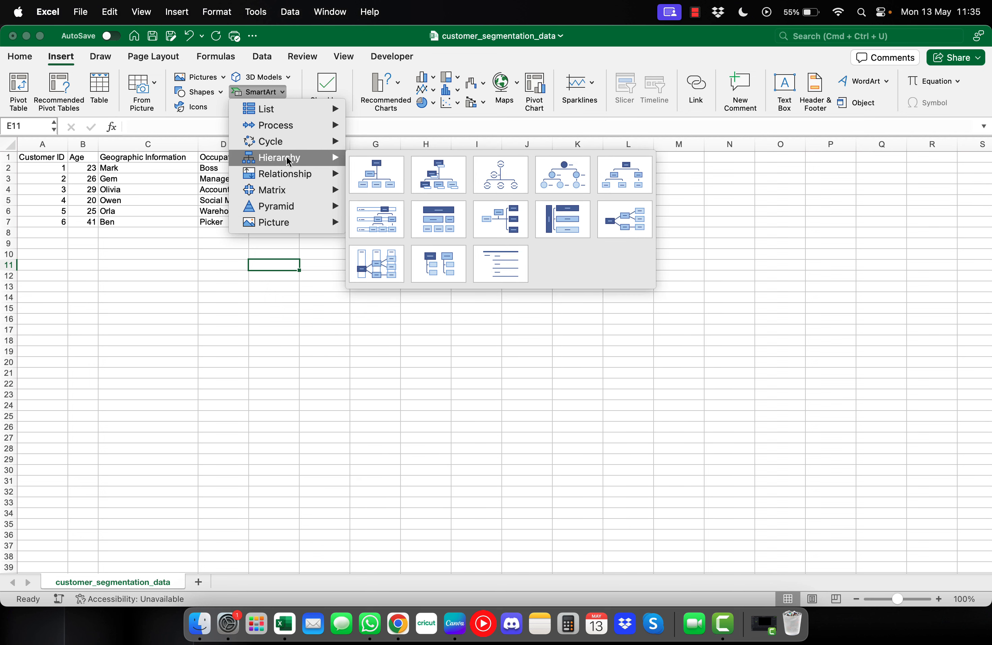
mouse_move(290, 113)
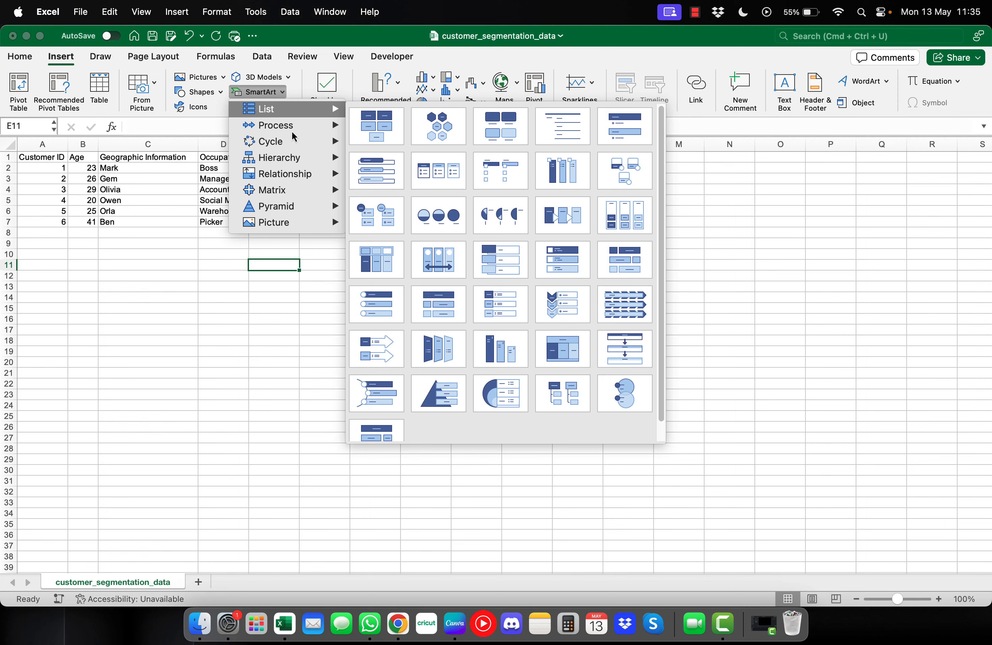
mouse_move(295, 133)
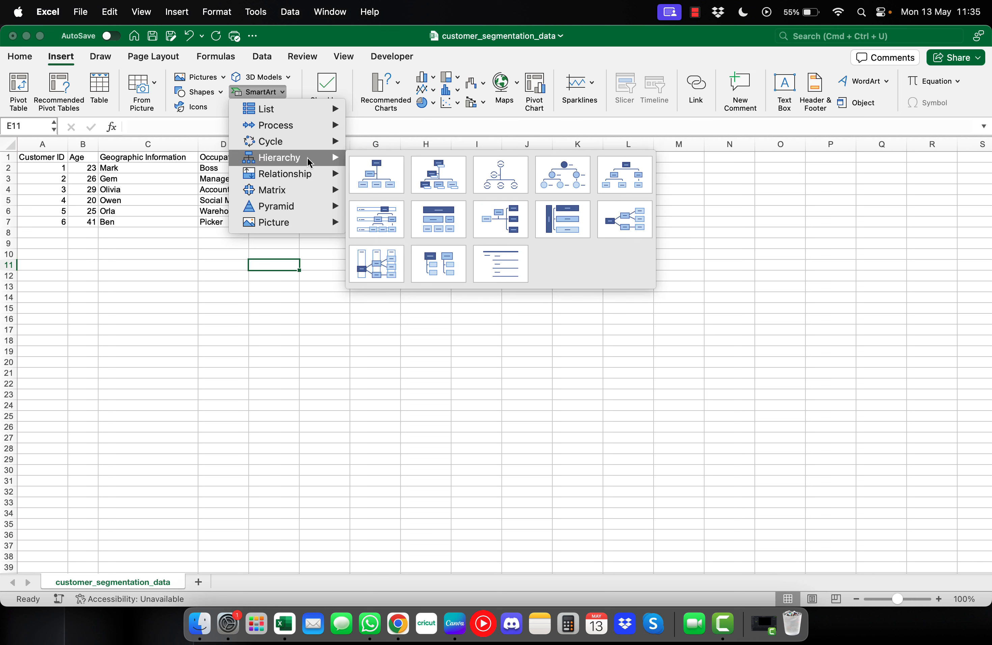
Insert an Organisation Chart, enlarge it, and place it beside the customer table
left_click(371, 182)
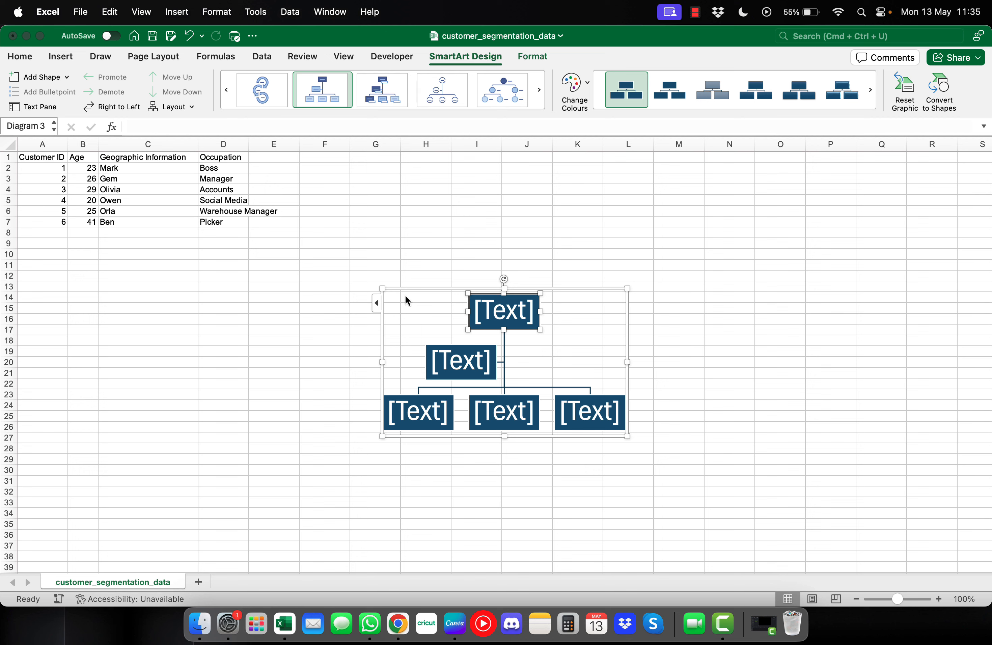
left_click_drag(383, 286, 267, 206)
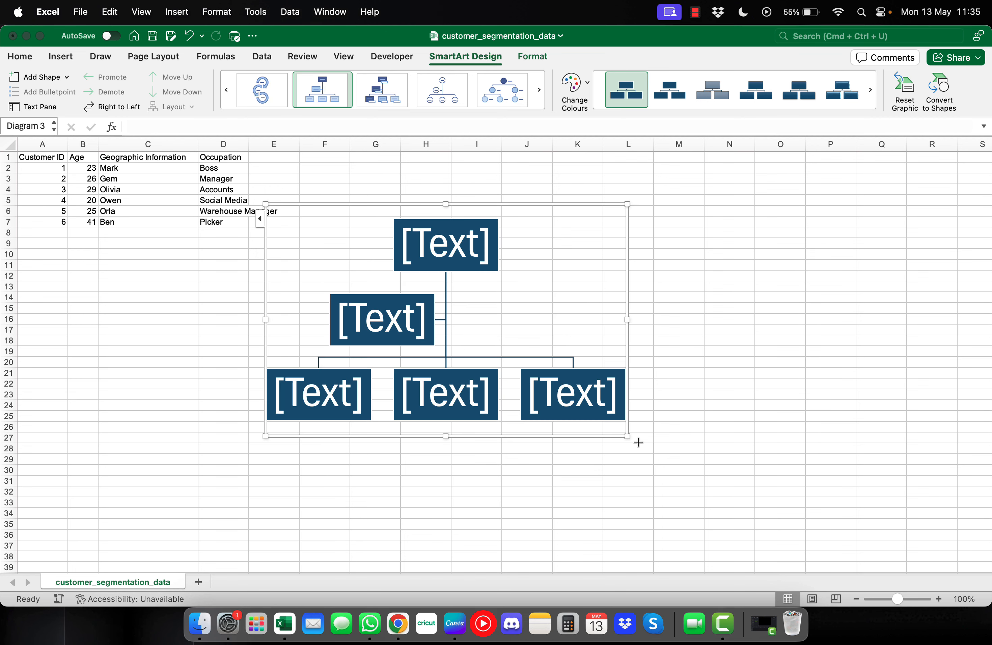
left_click_drag(627, 436, 771, 523)
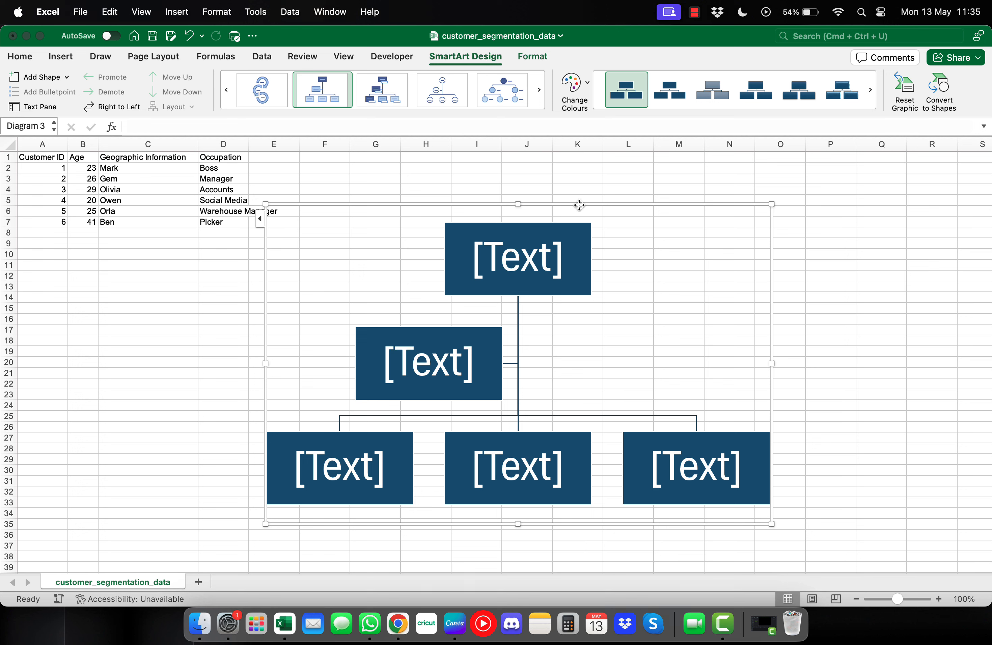
left_click_drag(580, 204, 633, 174)
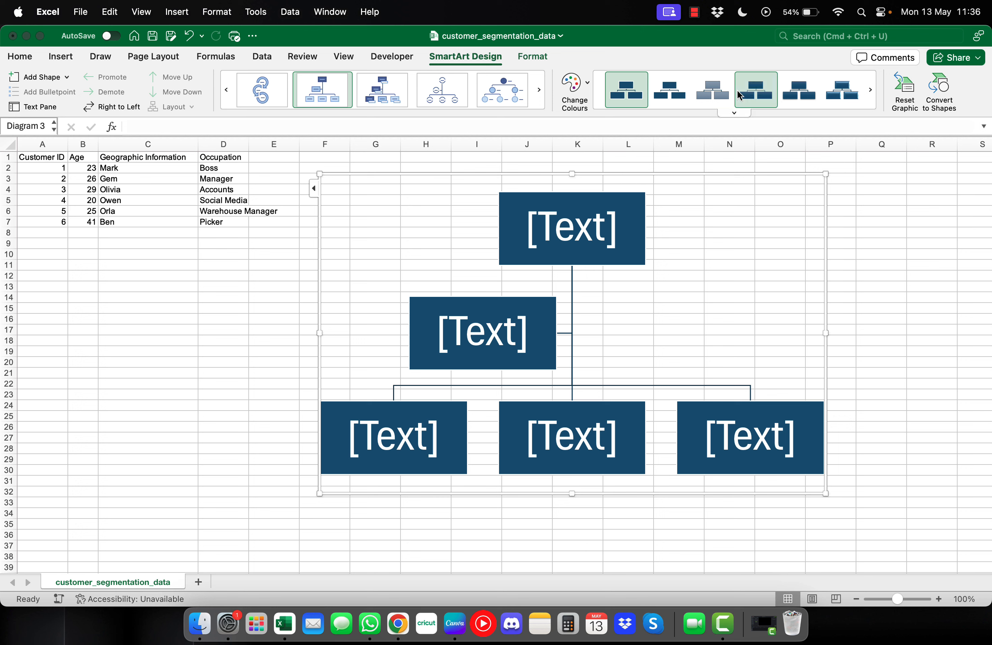
Preview colour schemes plus gradient and 3D SmartArt styles, then apply the final box style
left_click(572, 93)
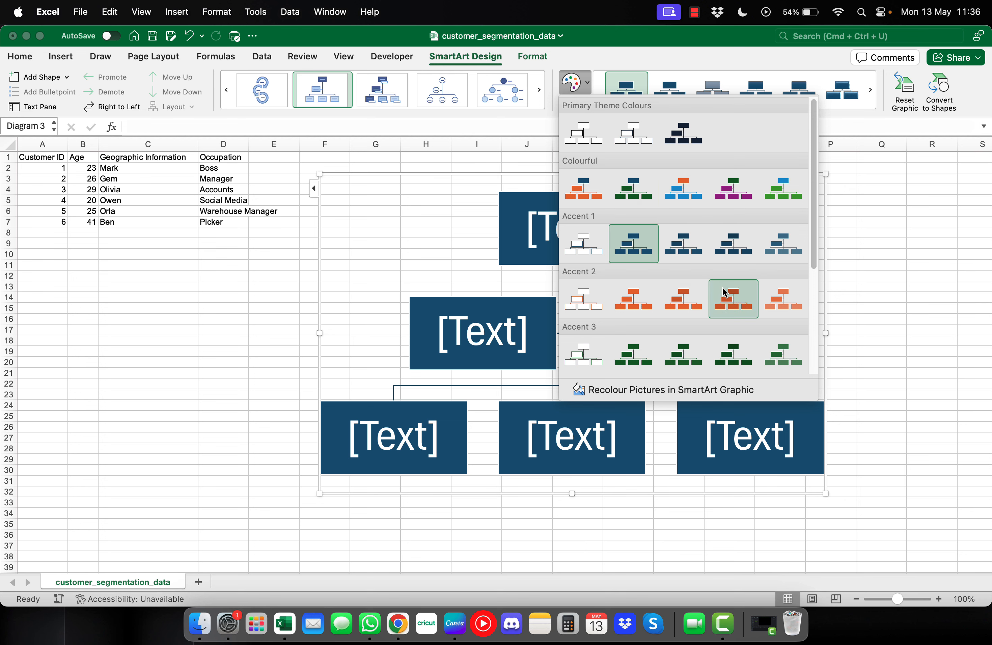
left_click(588, 86)
left_click(701, 93)
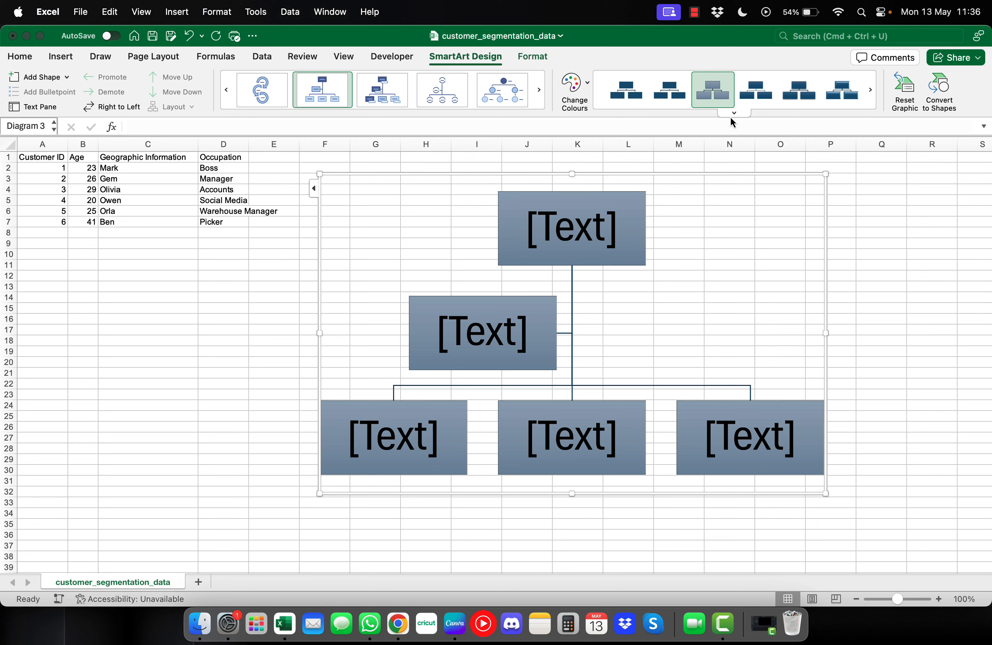
left_click(632, 90)
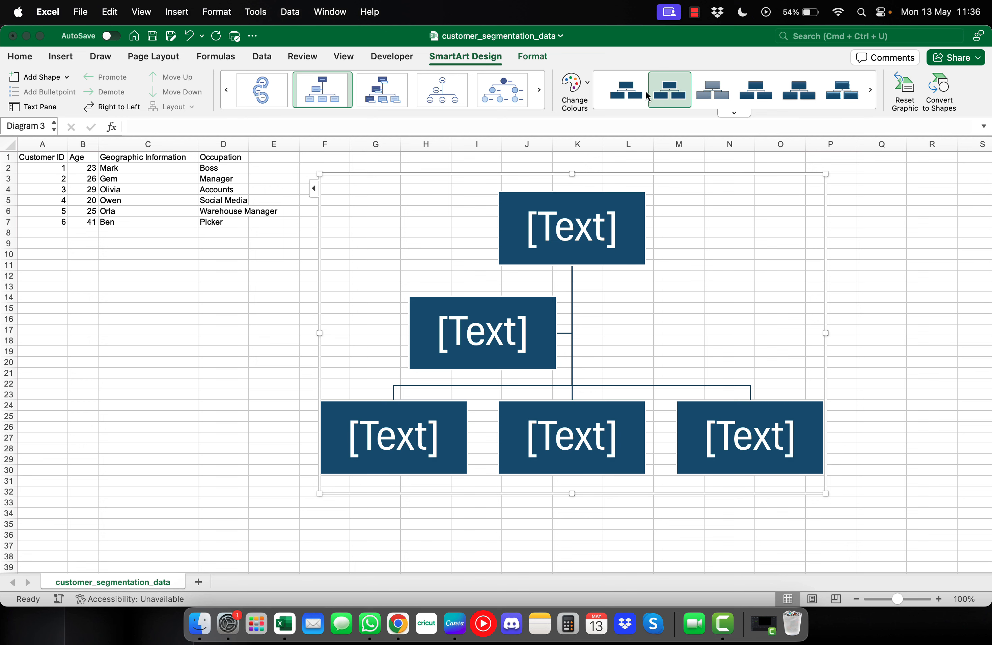
left_click(728, 114)
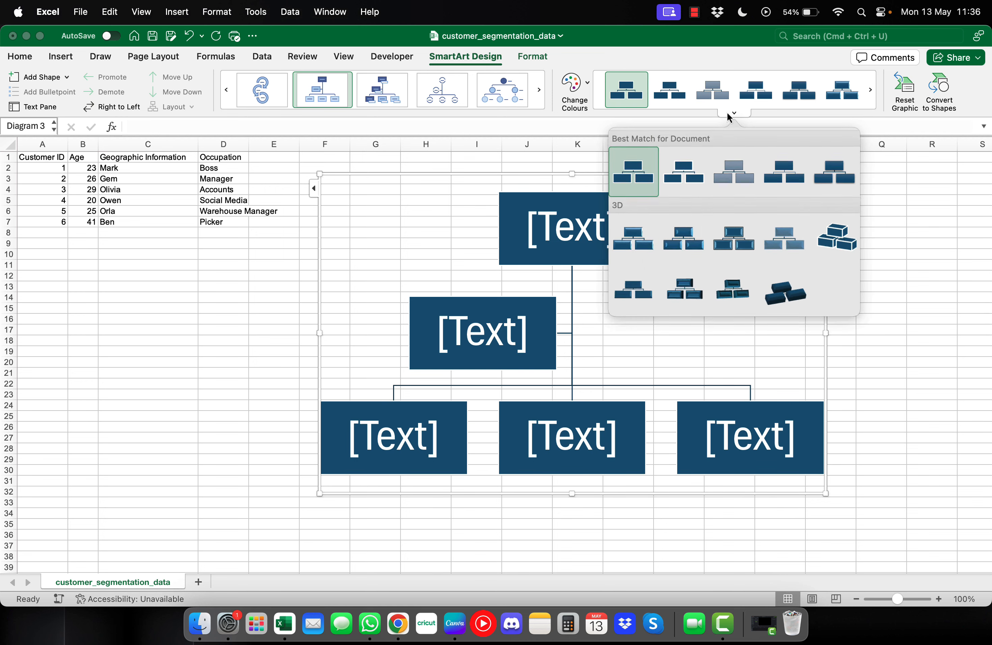
left_click(826, 240)
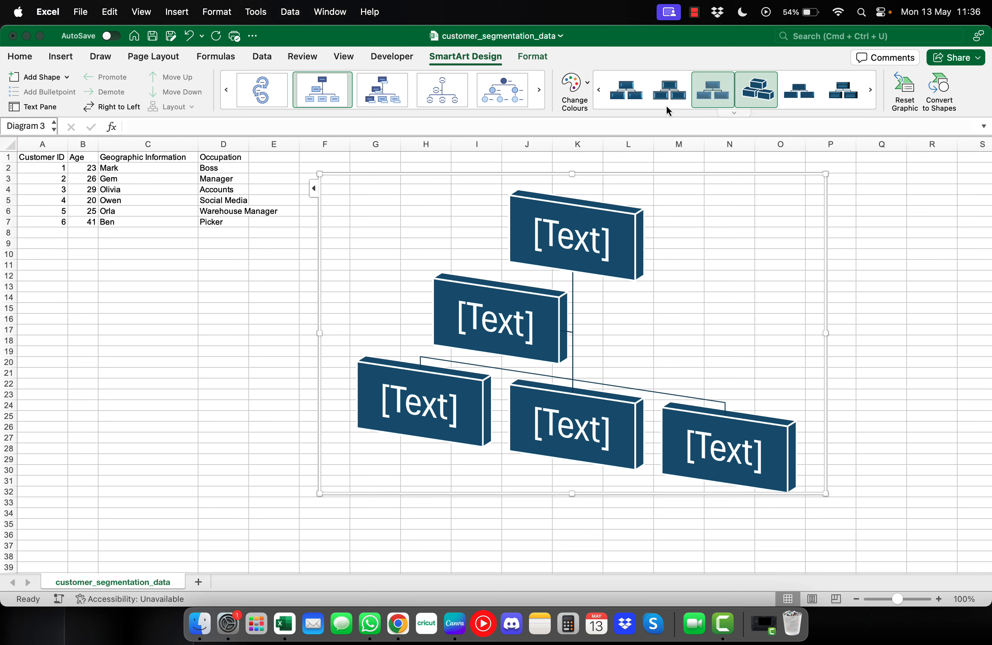
left_click(636, 100)
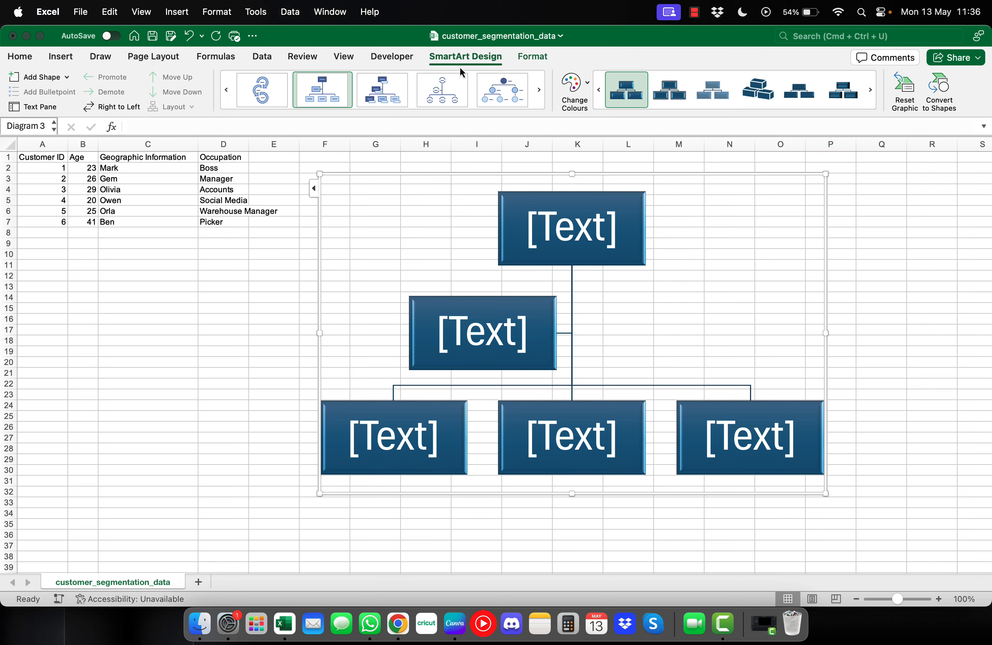
In the Text Pane, moved down to clear the data, enter Mark and Gem as the first two names
left_click(51, 107)
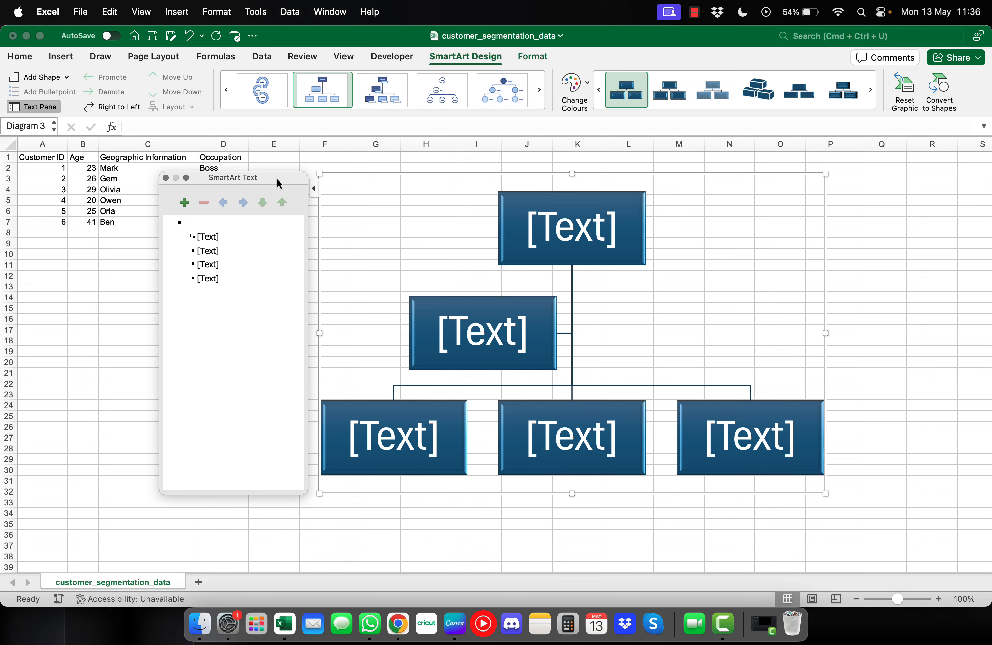
left_click_drag(279, 184, 274, 250)
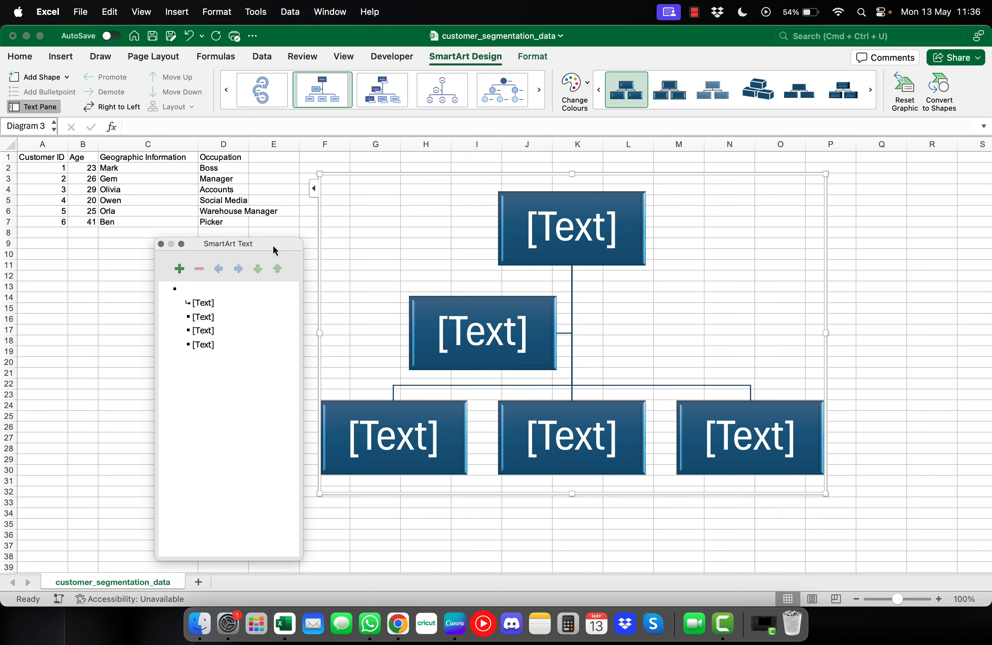
type("Mark")
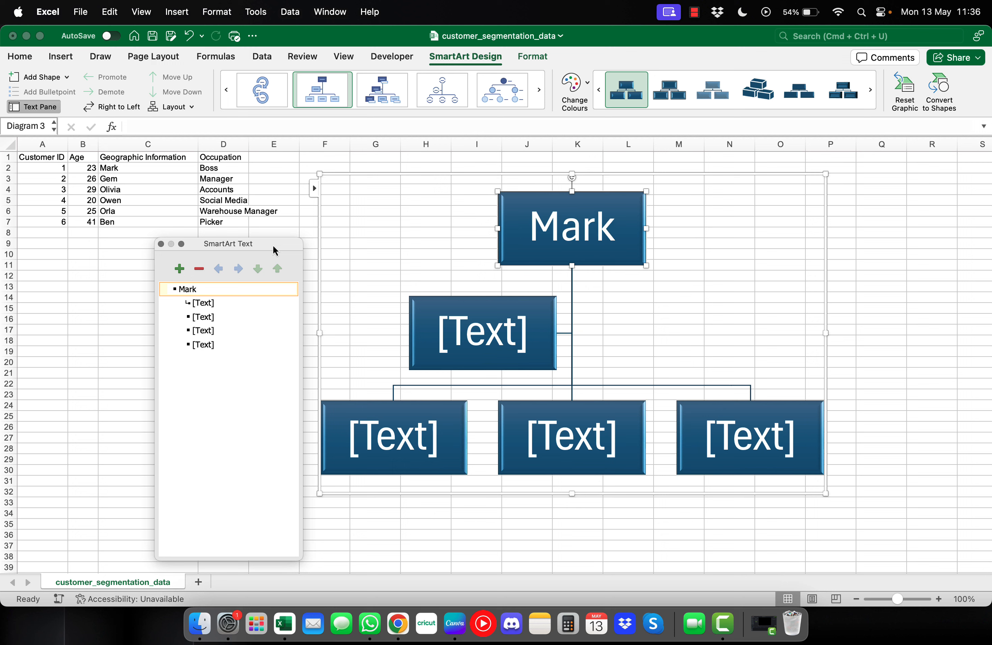
key("Down")
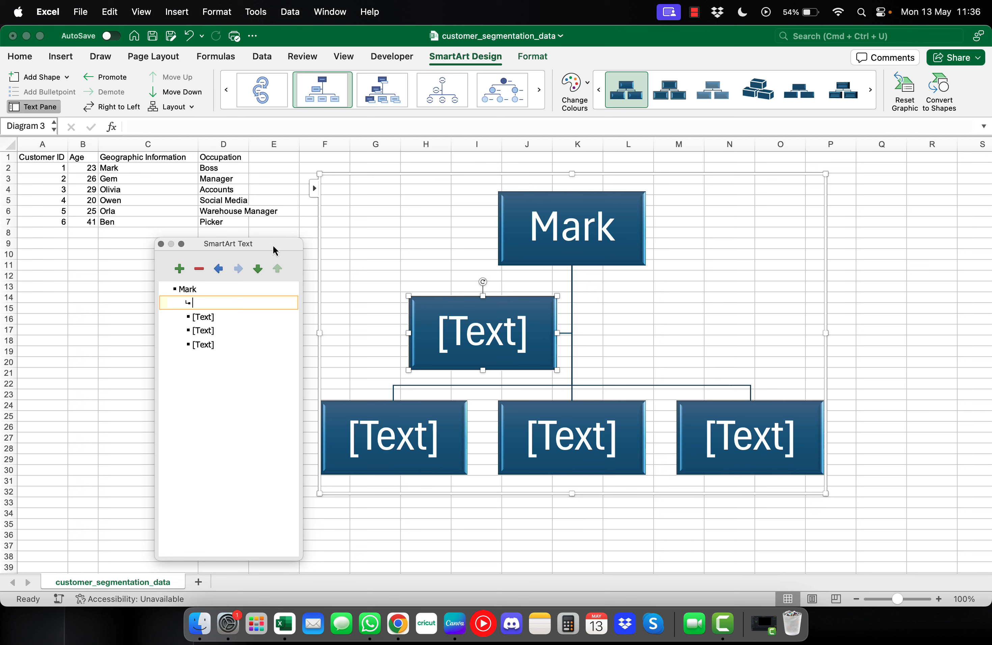
type("Gem")
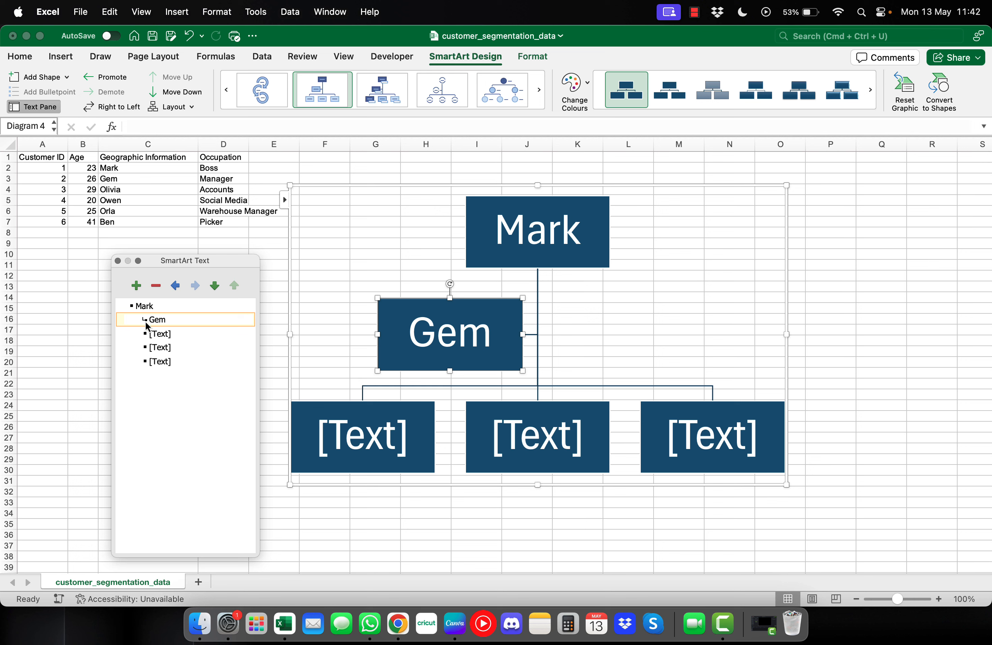
Fix Gem's outline level and demote it to report directly to Mark
key("BackSpace")
key("BackSpace")
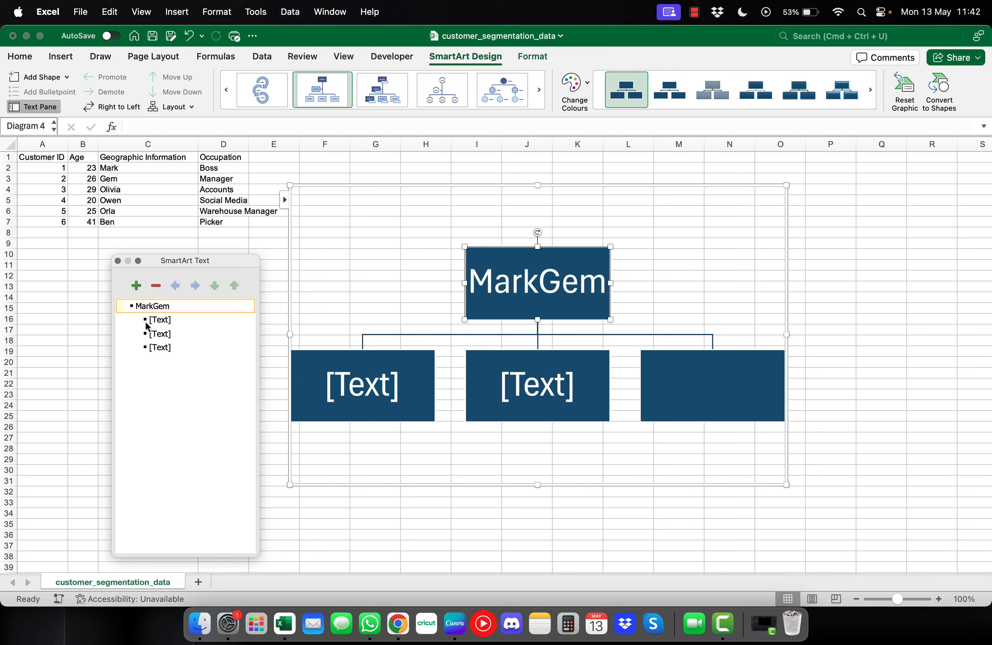
key("Return")
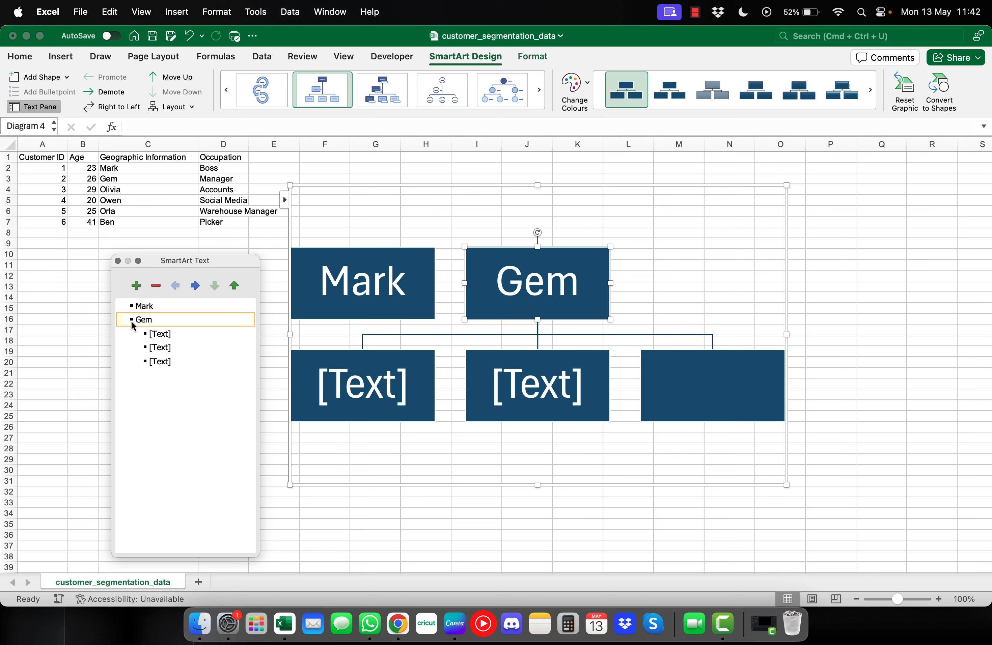
left_click(194, 286)
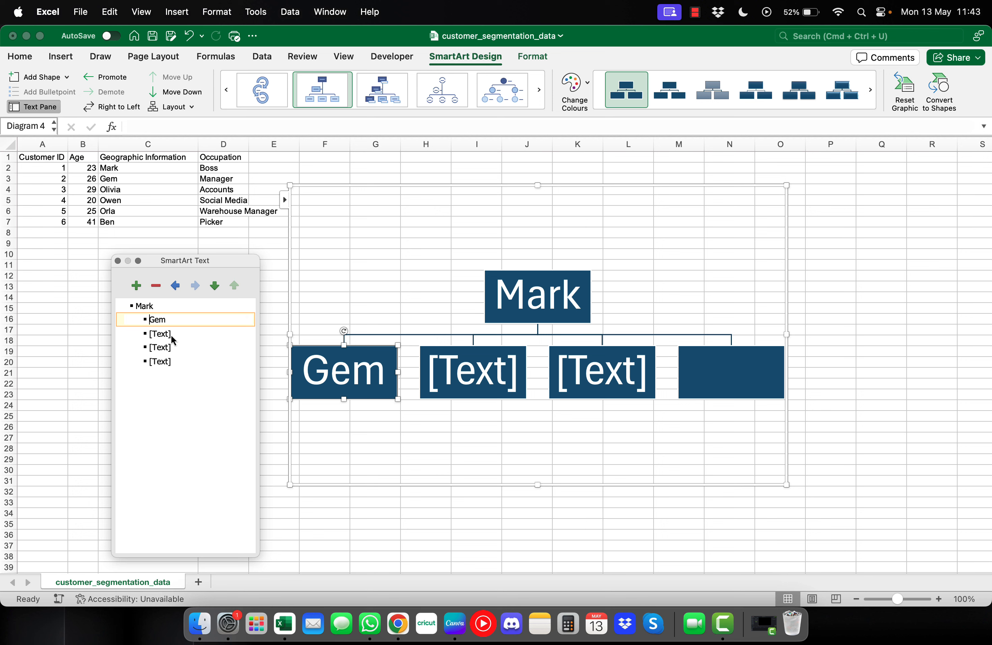
Enter Olivia, Owen and Orla in the next three placeholder lines
left_click(150, 320)
left_click(162, 334)
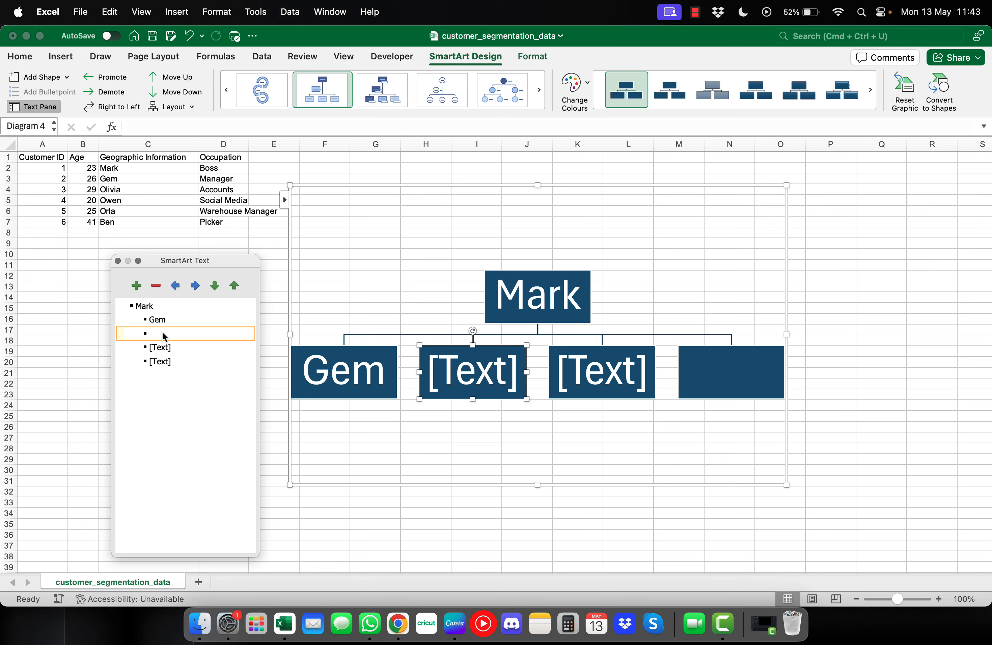
type("Olivia")
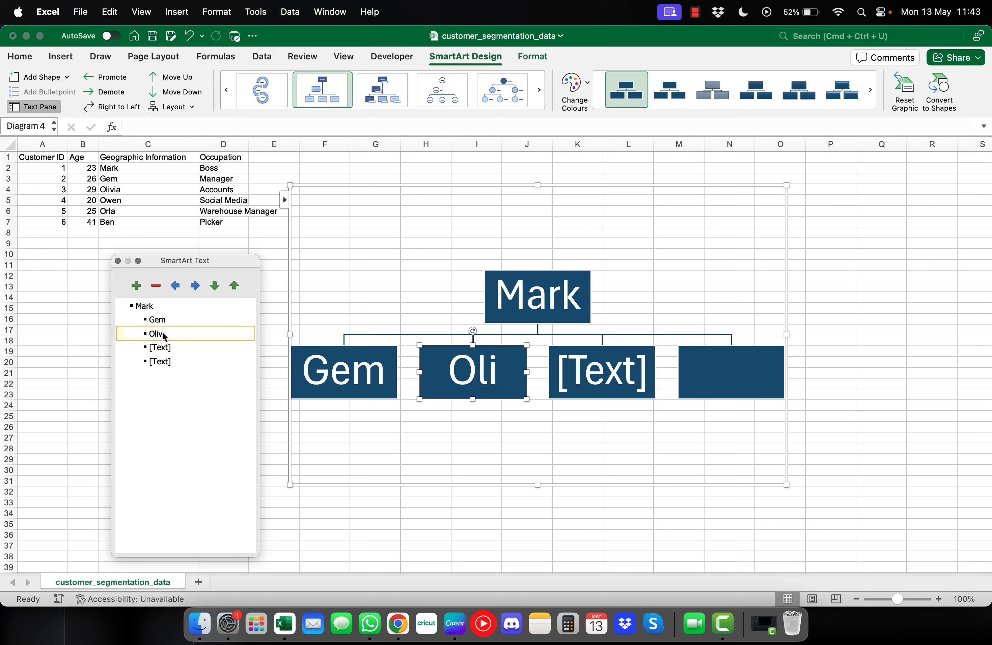
left_click(167, 347)
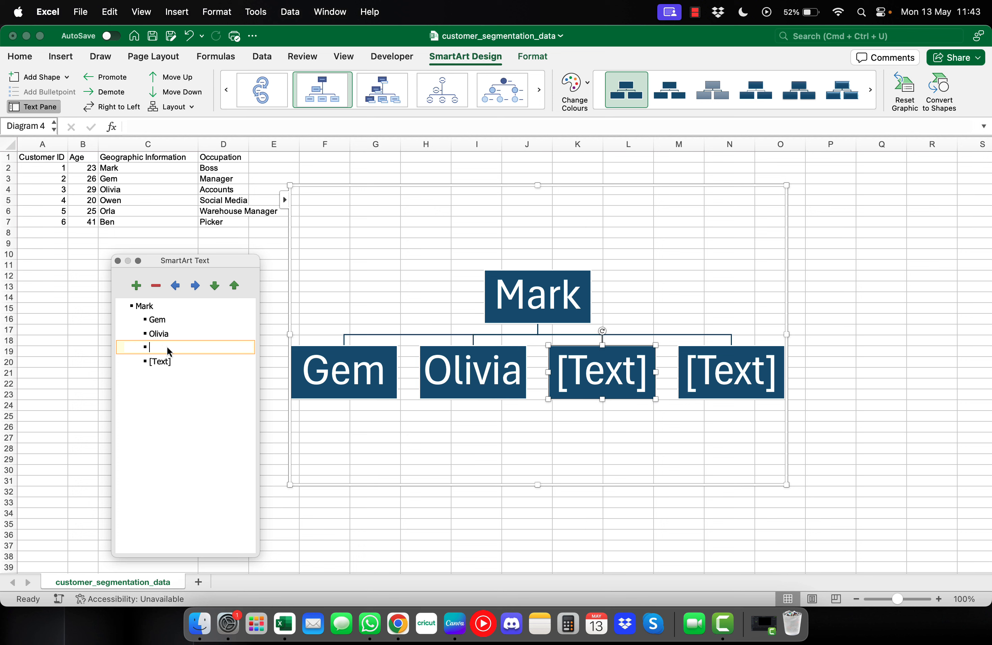
type("Owen")
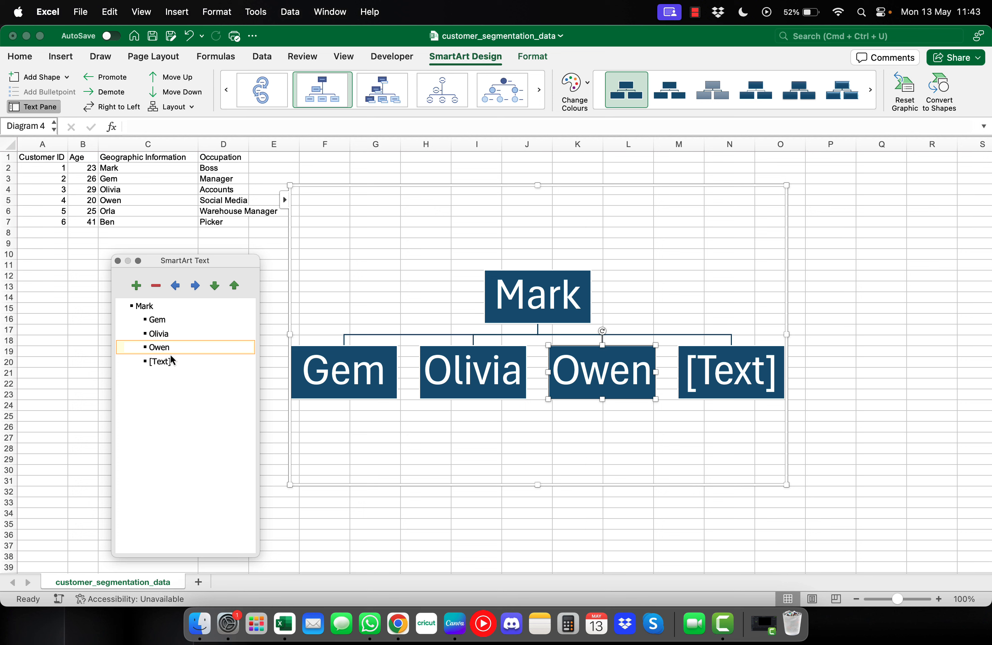
left_click(170, 362)
type("Orla")
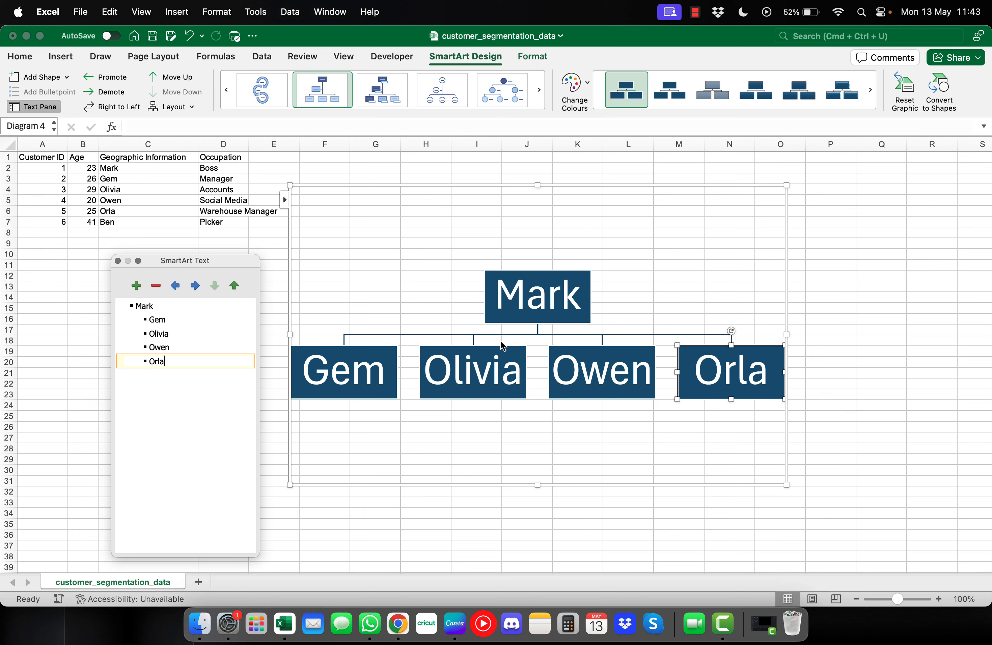
Demote Olivia, Owen and Orla so all three report to Gem
left_click(162, 334)
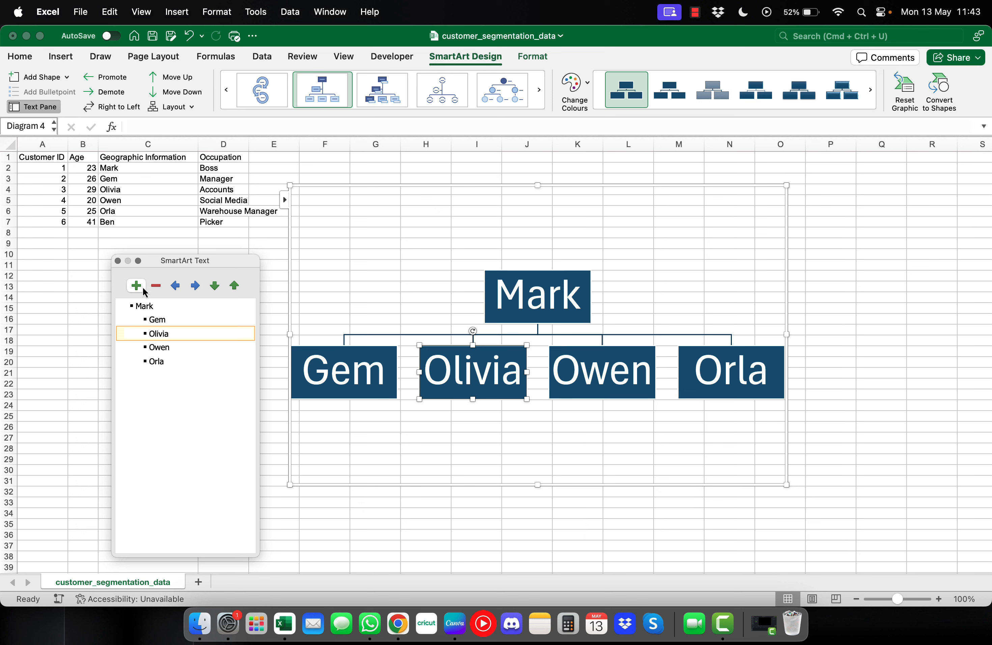
left_click(195, 286)
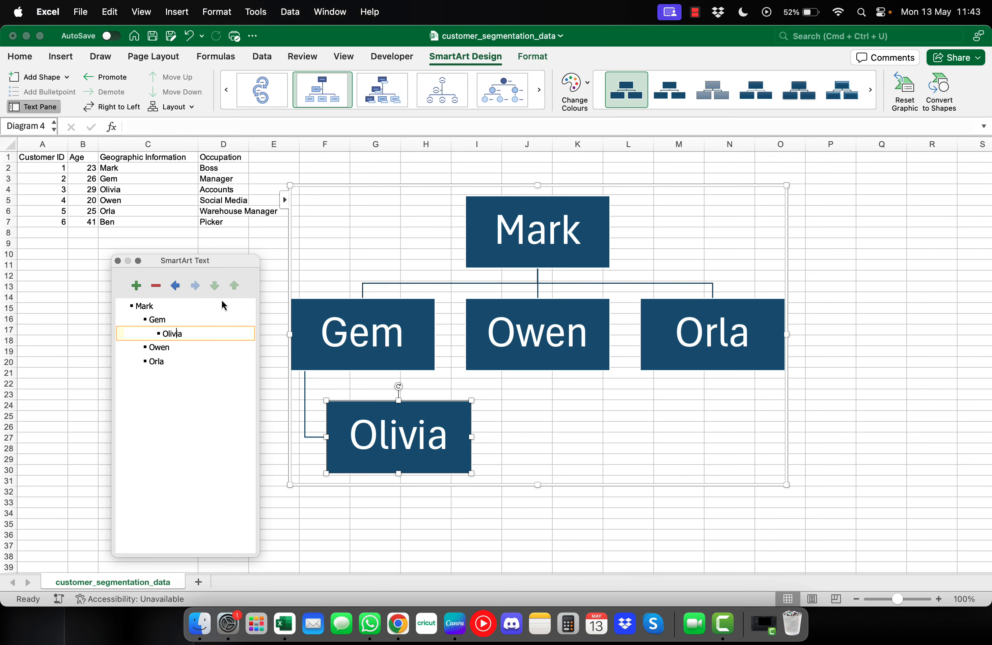
left_click(177, 333)
left_click(173, 351)
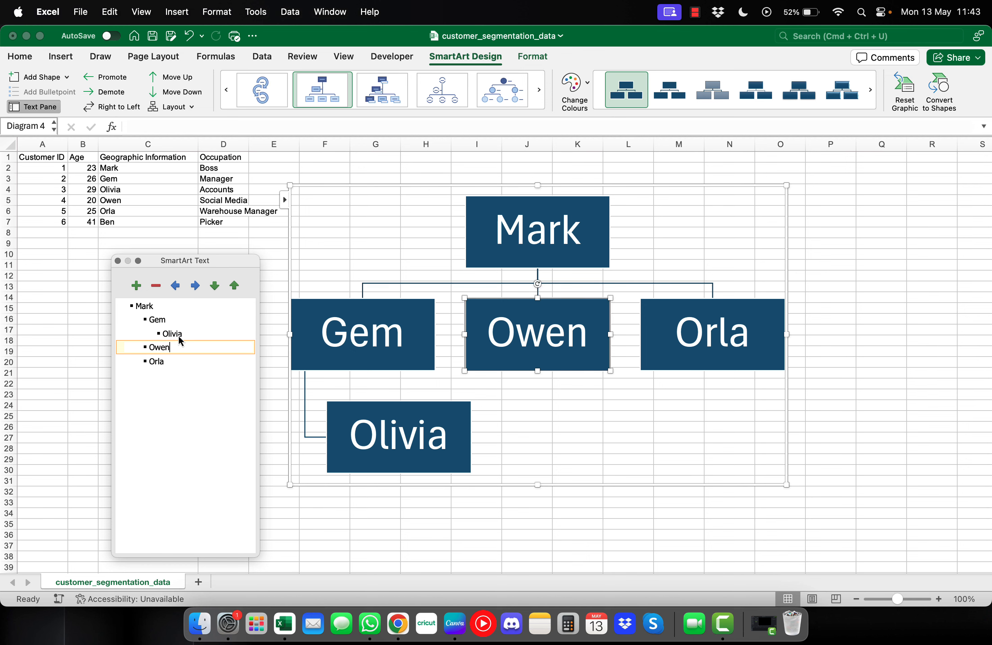
left_click(195, 287)
left_click(199, 357)
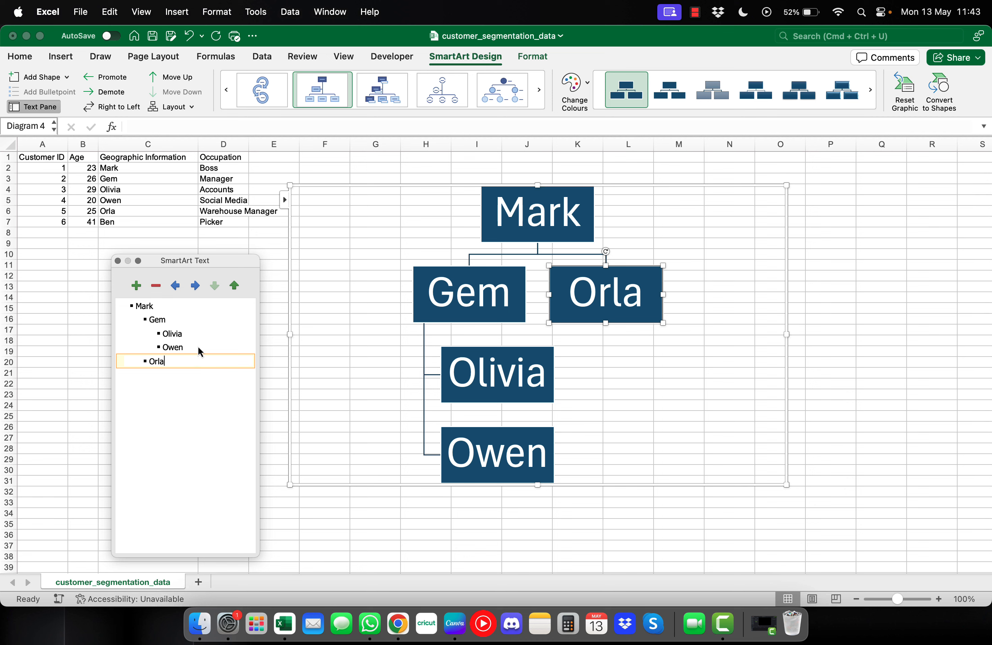
left_click(196, 286)
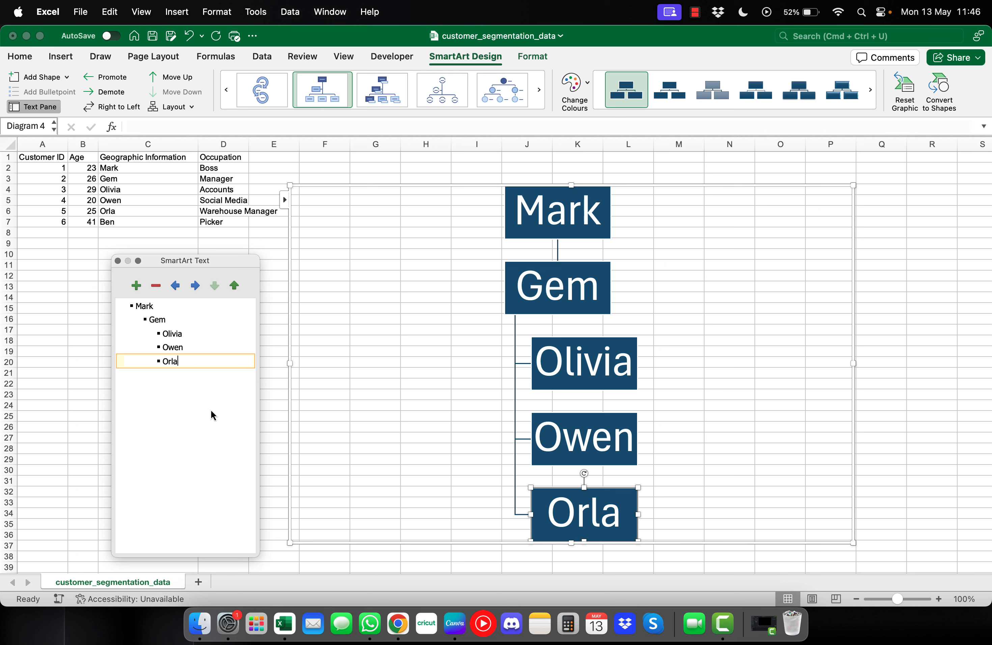
left_click(203, 347)
left_click(202, 360)
Add a child entry under Orla named Ben, correcting the mistyped letters
left_click(136, 285)
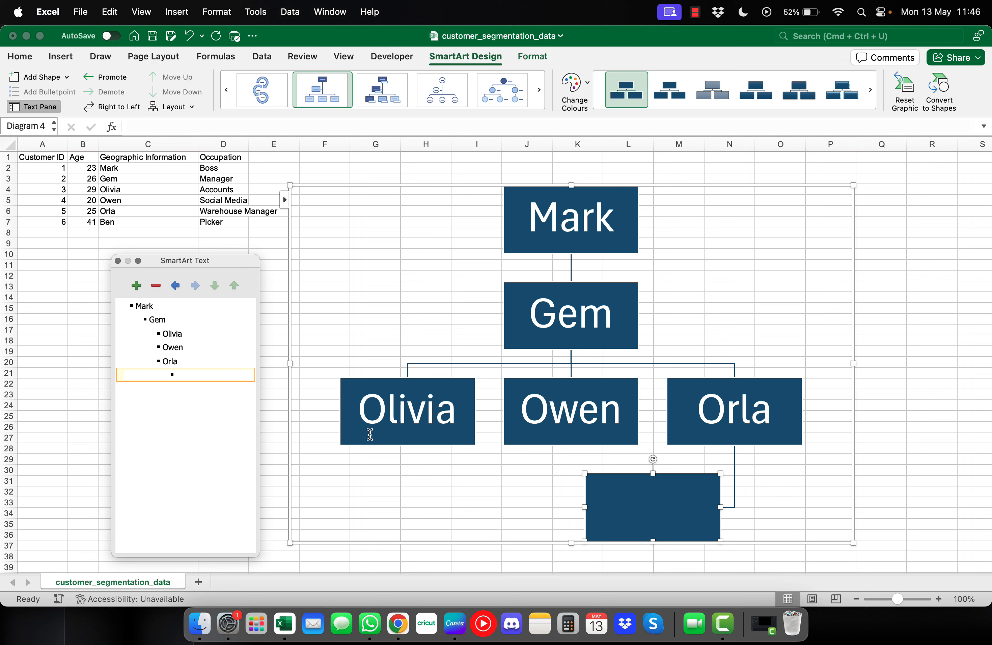
type("BEn")
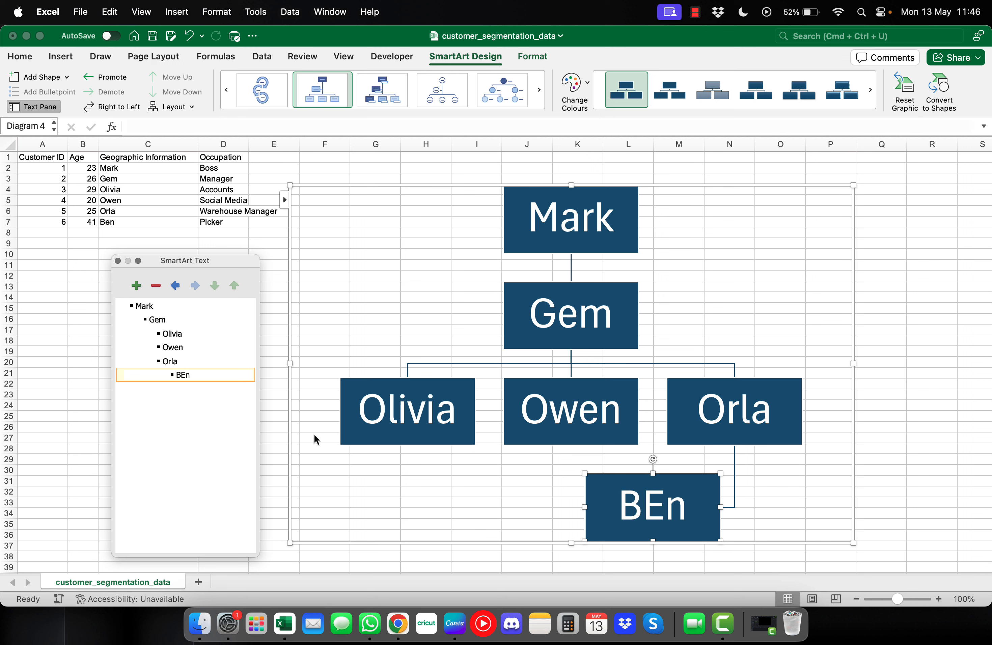
key("BackSpace")
key("BackSpace")
type("en")
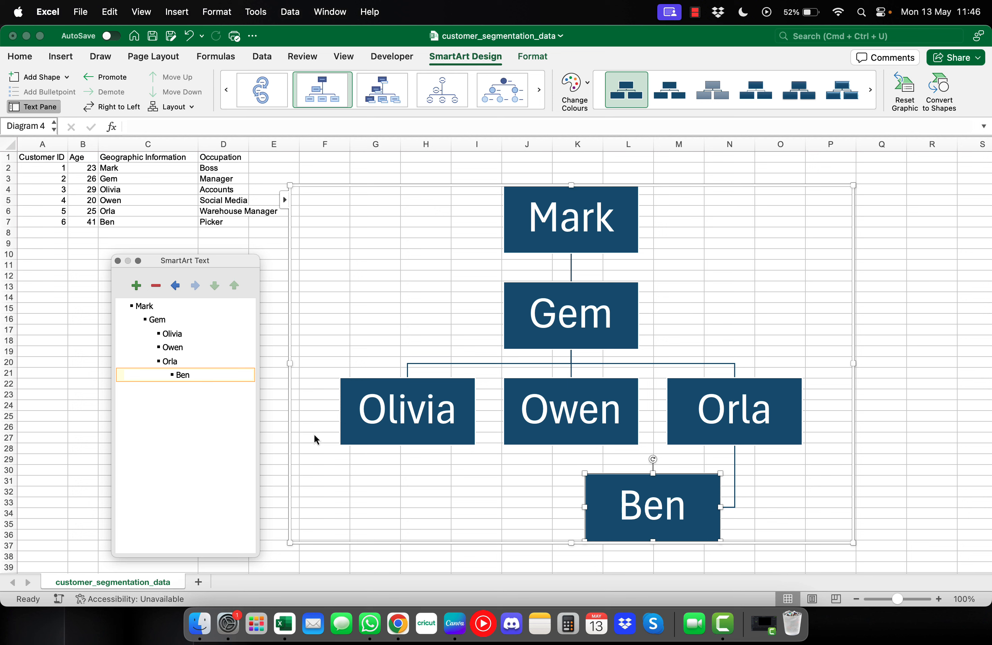
left_click(367, 499)
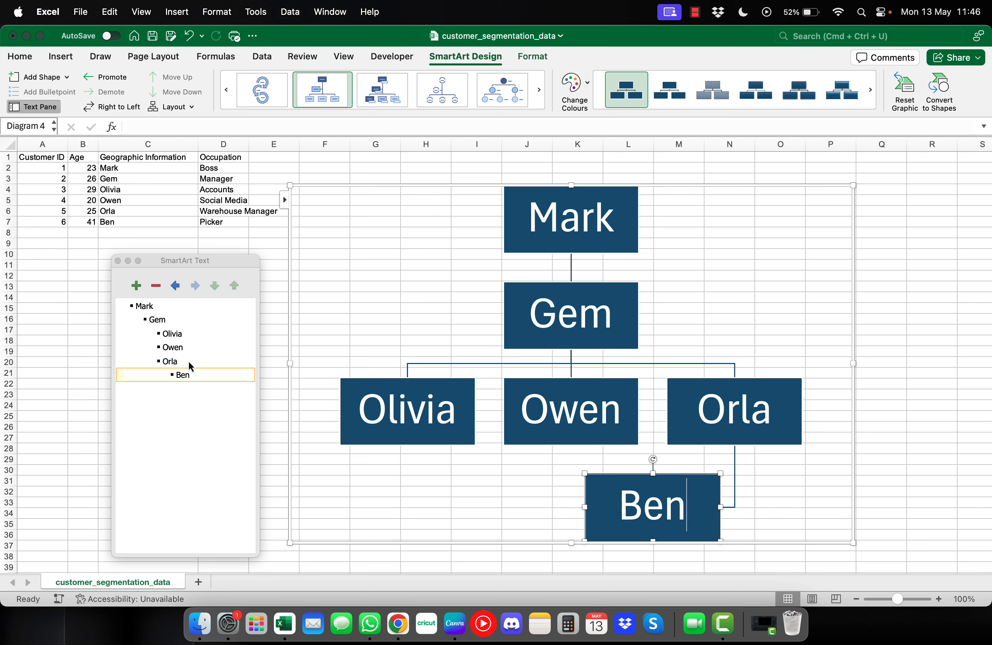
left_click(175, 347)
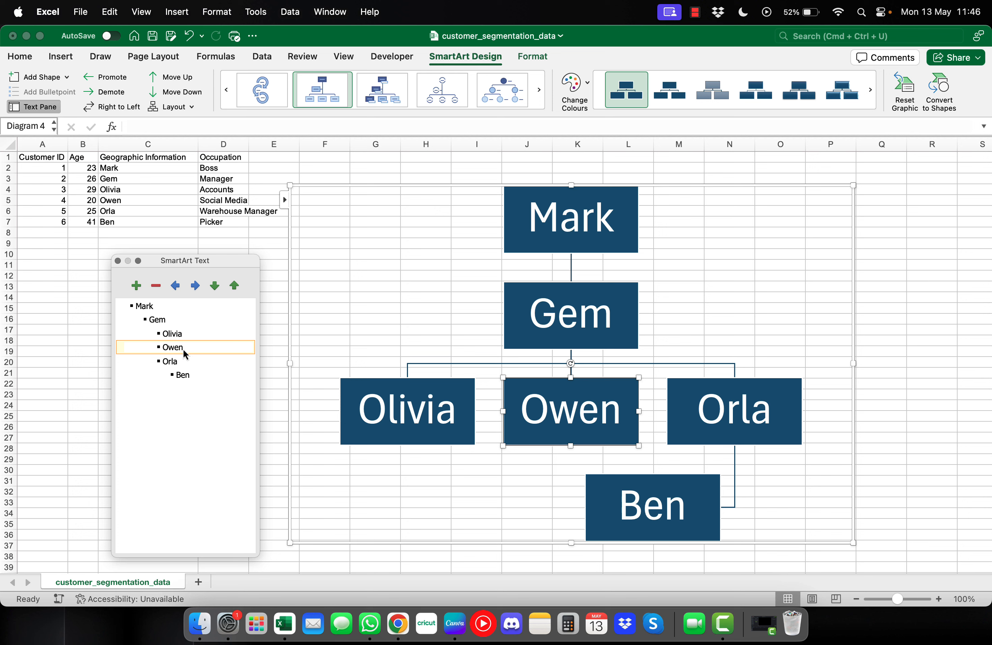
Add a child entry under Owen named Daisy
left_click(136, 286)
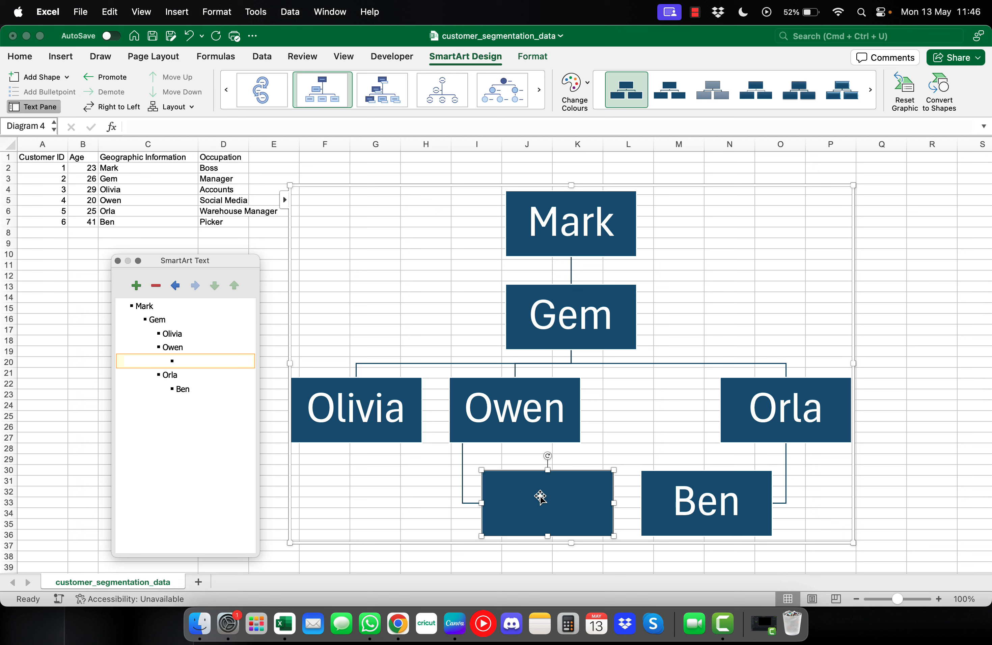
type("Daisy")
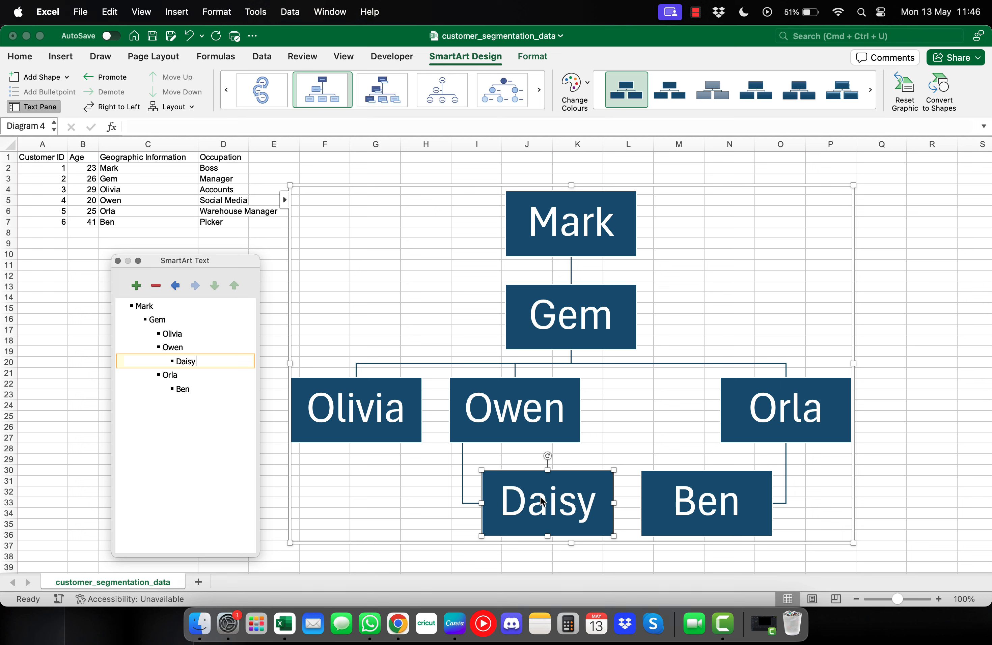
left_click(726, 518)
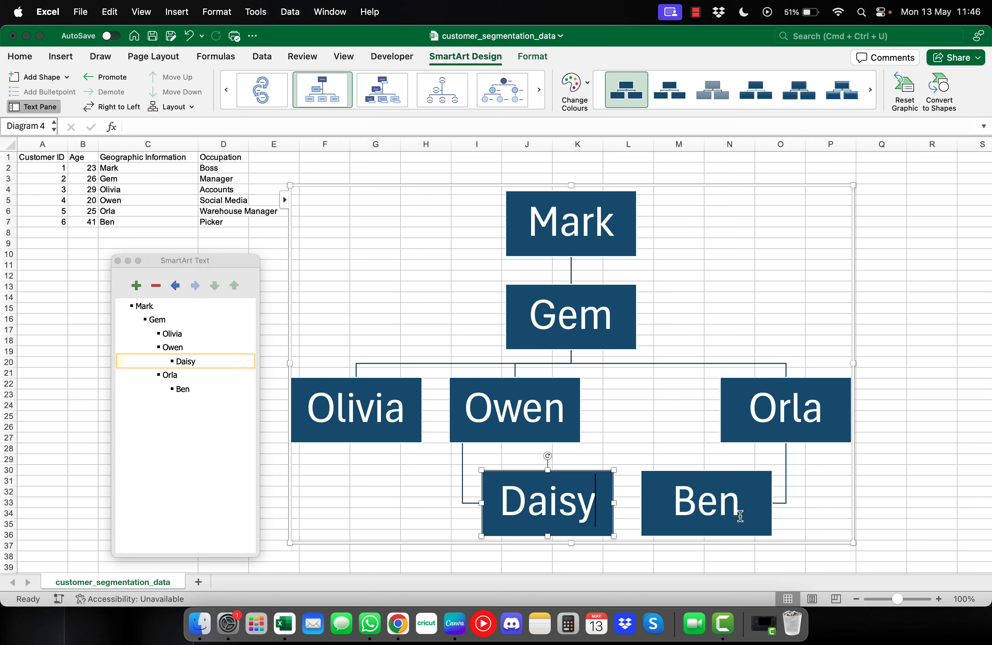
Select Ben and add a new empty entry after him
left_click(758, 513)
left_click(199, 389)
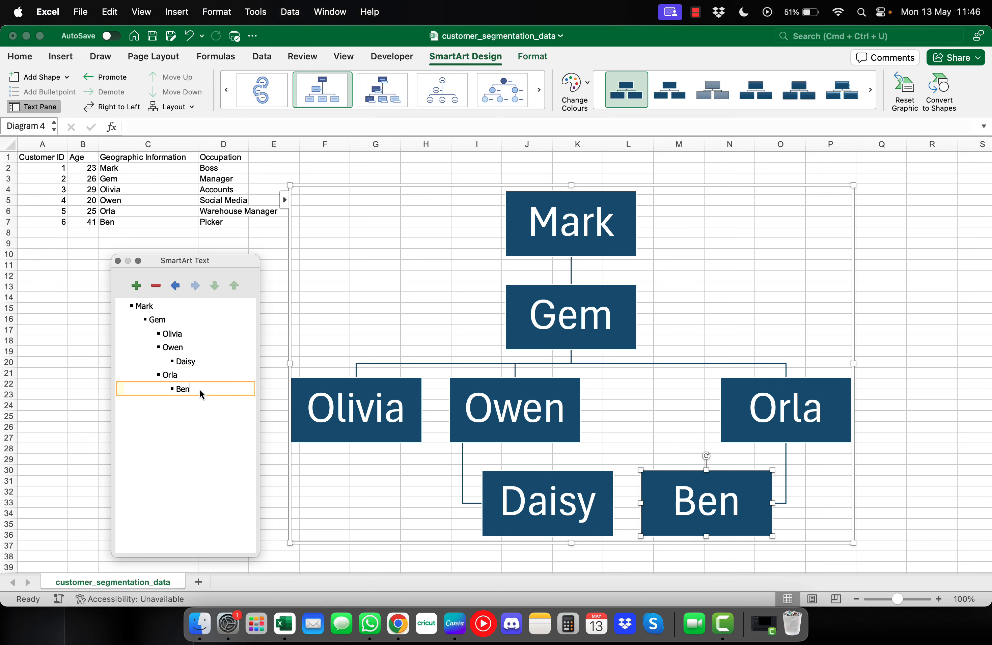
left_click(137, 287)
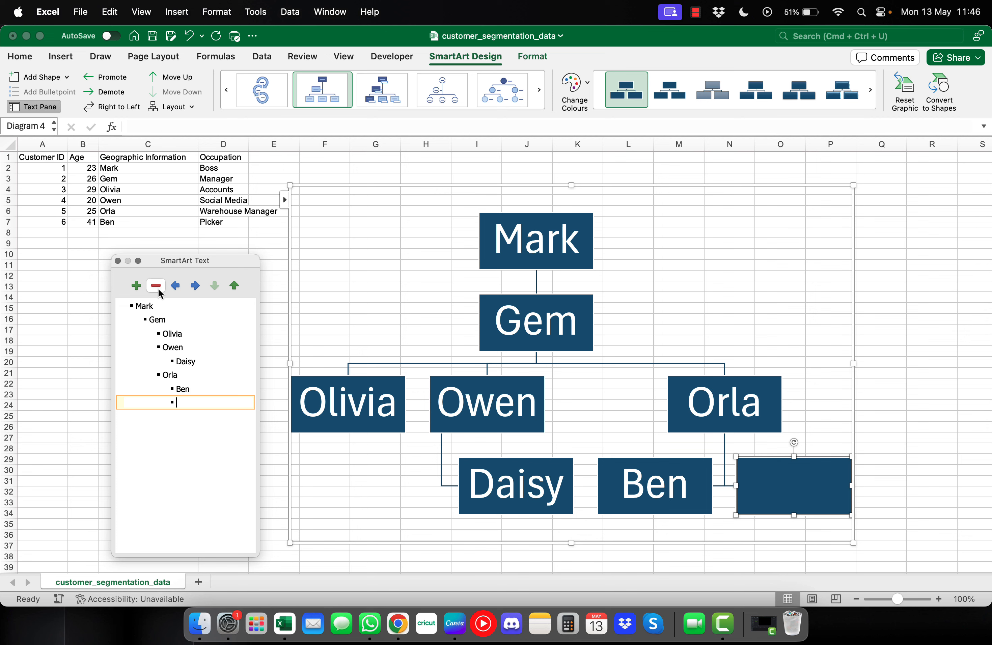
Demote the blank entry under Ben, label it New person, and close the Text pane
left_click(180, 290)
left_click(196, 285)
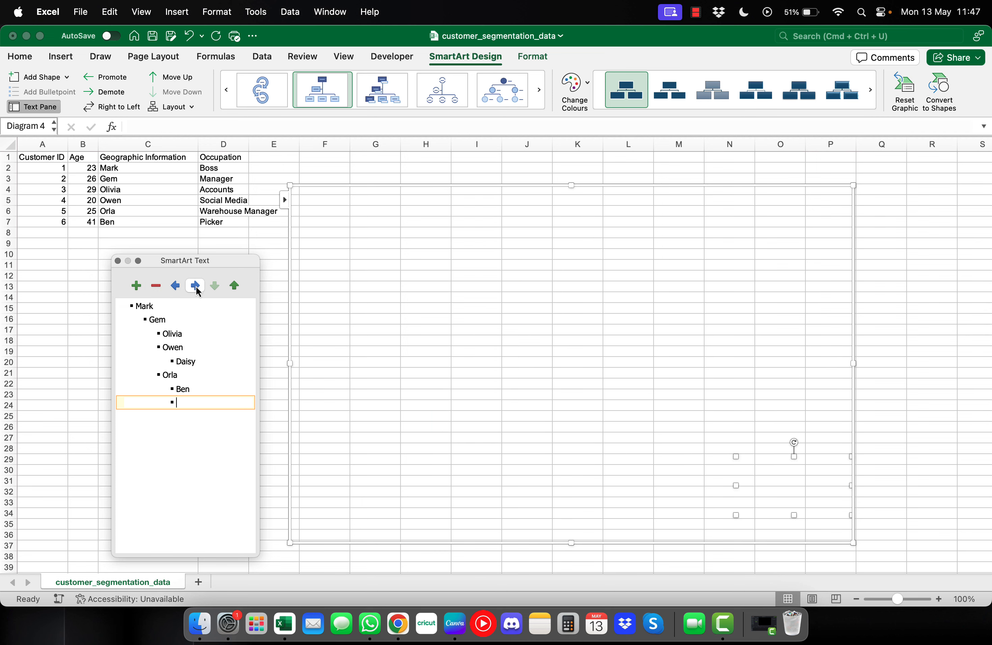
left_click(195, 286)
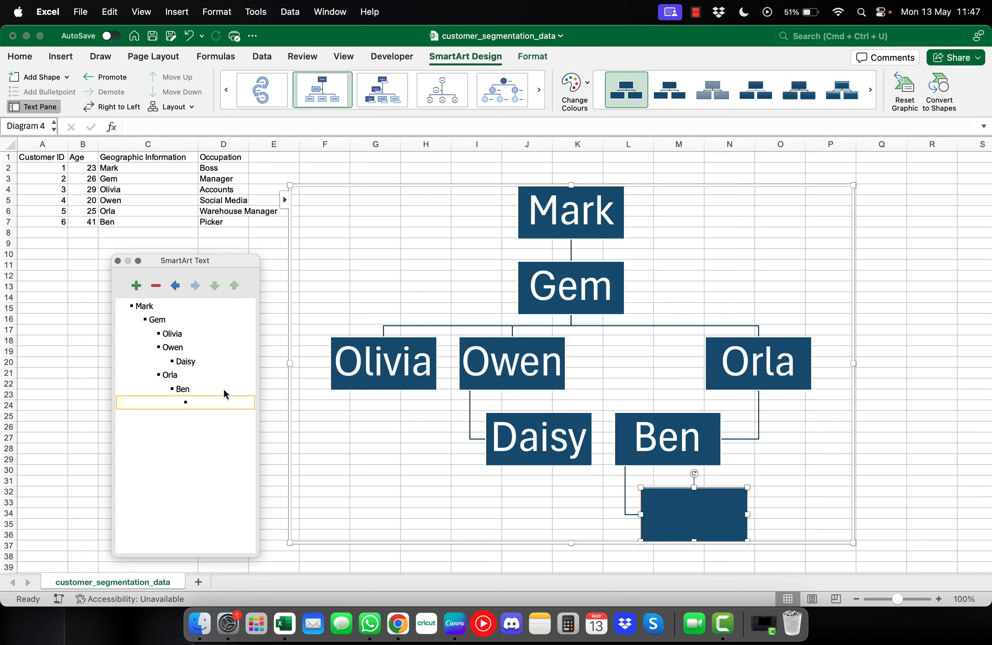
type("New person")
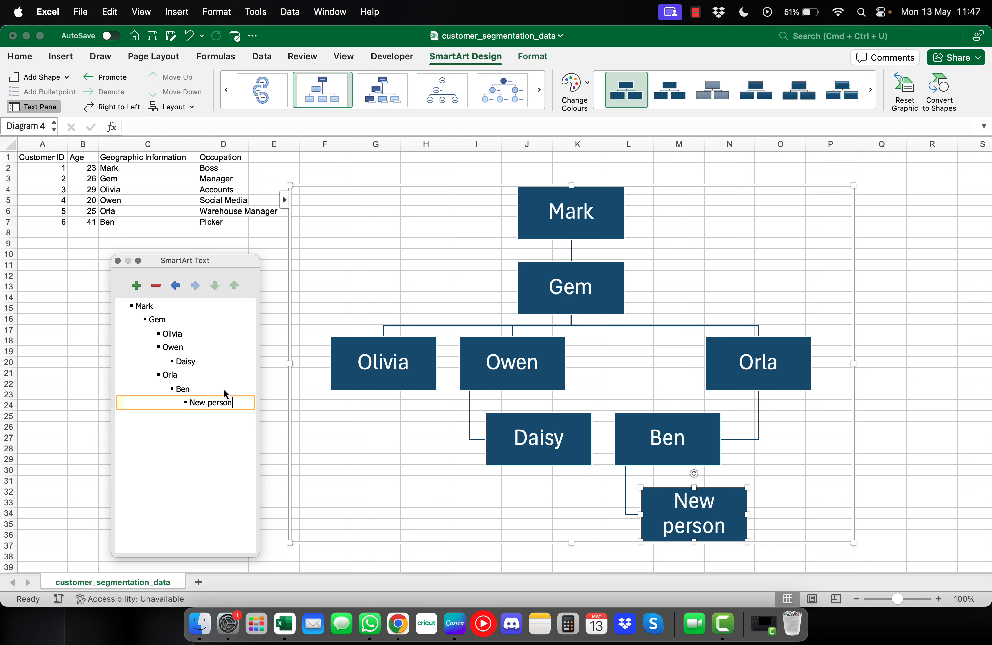
left_click(339, 473)
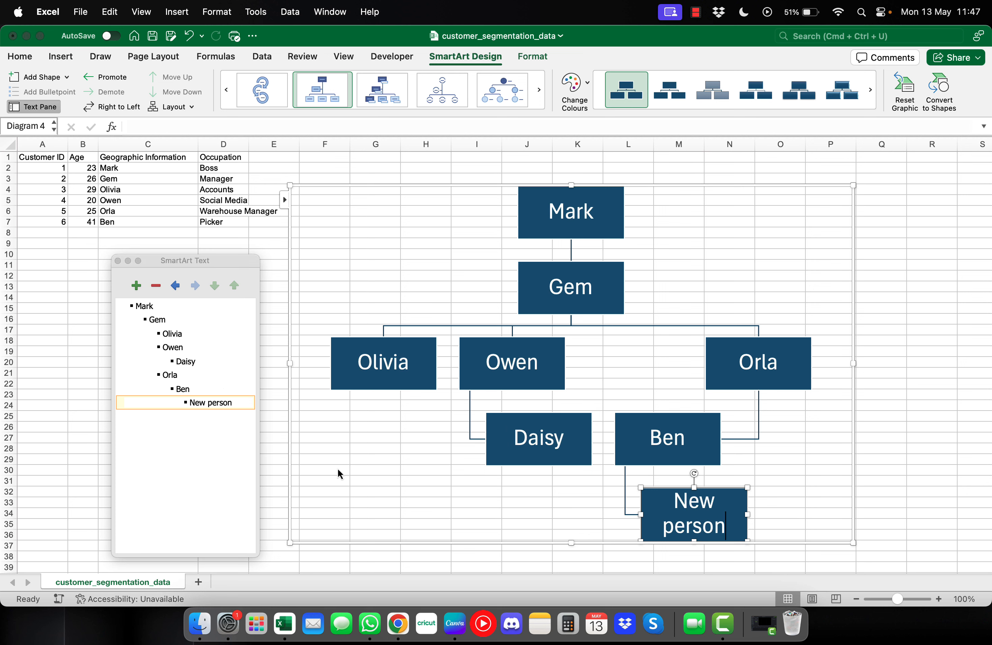
left_click(118, 260)
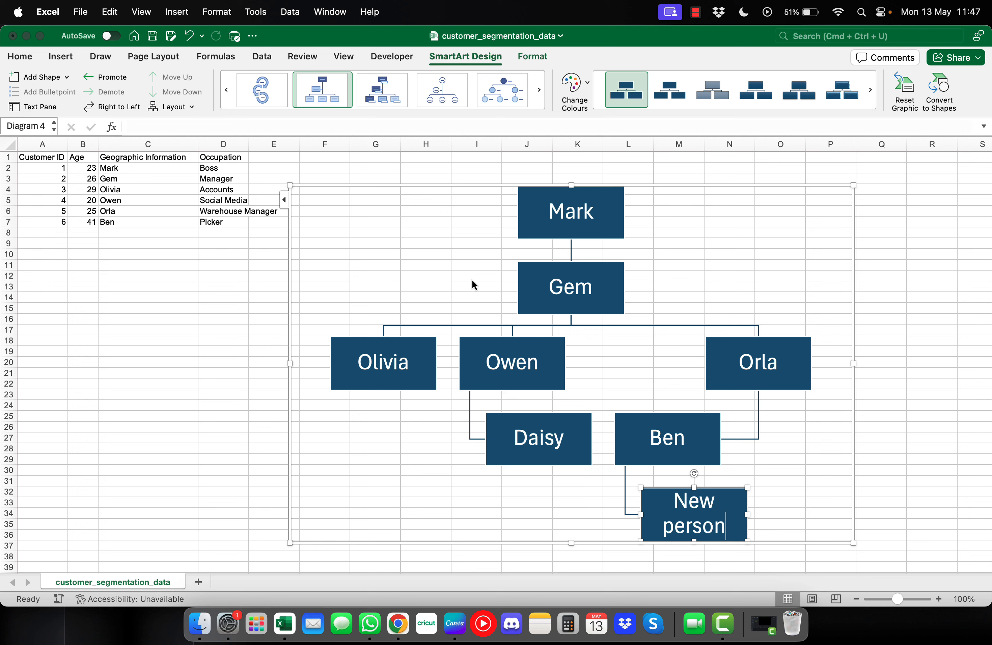
Preview horizontal picture list and bubble layouts, then settle on the circle picture hierarchy layout
left_click(501, 88)
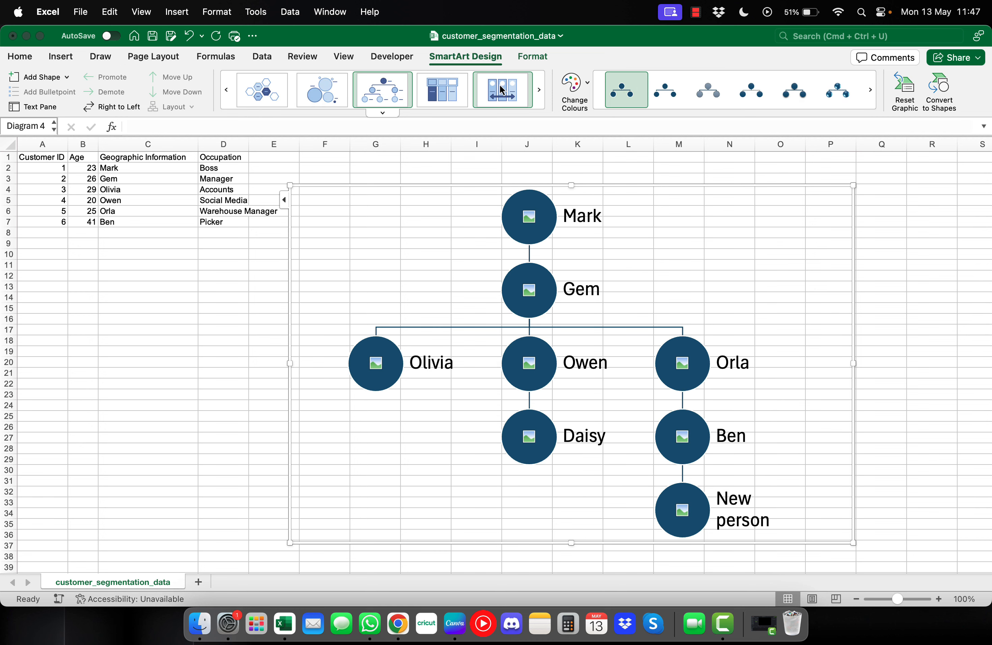
left_click(447, 90)
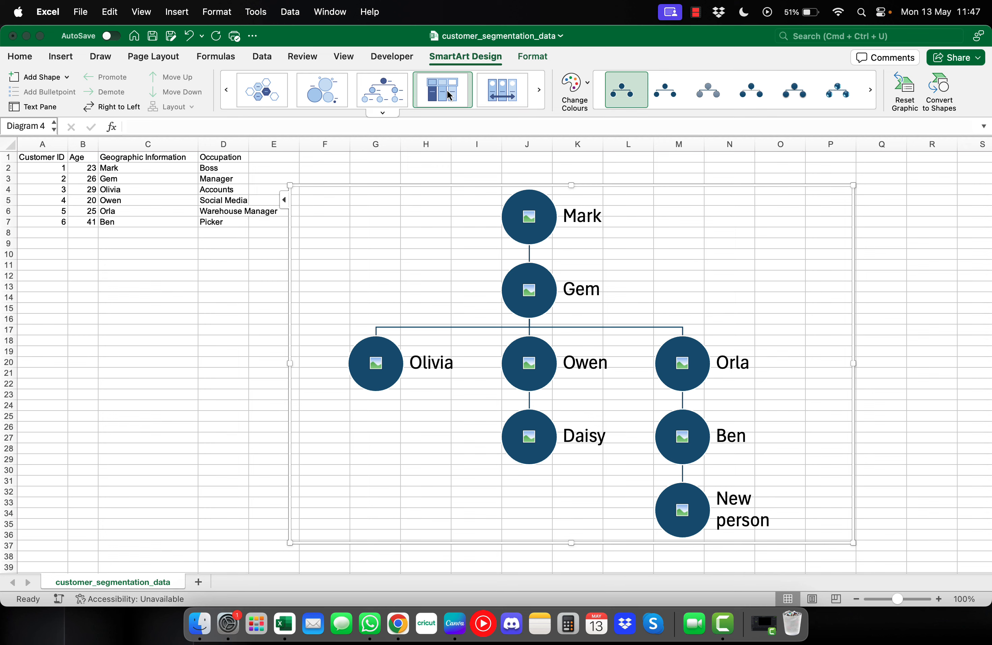
left_click(388, 96)
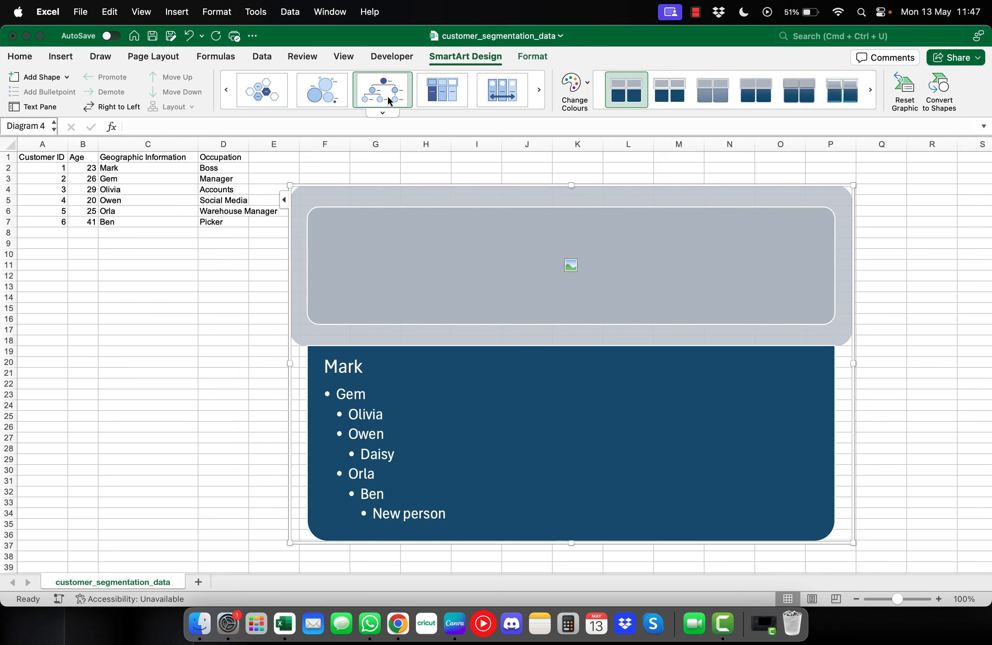
left_click(314, 103)
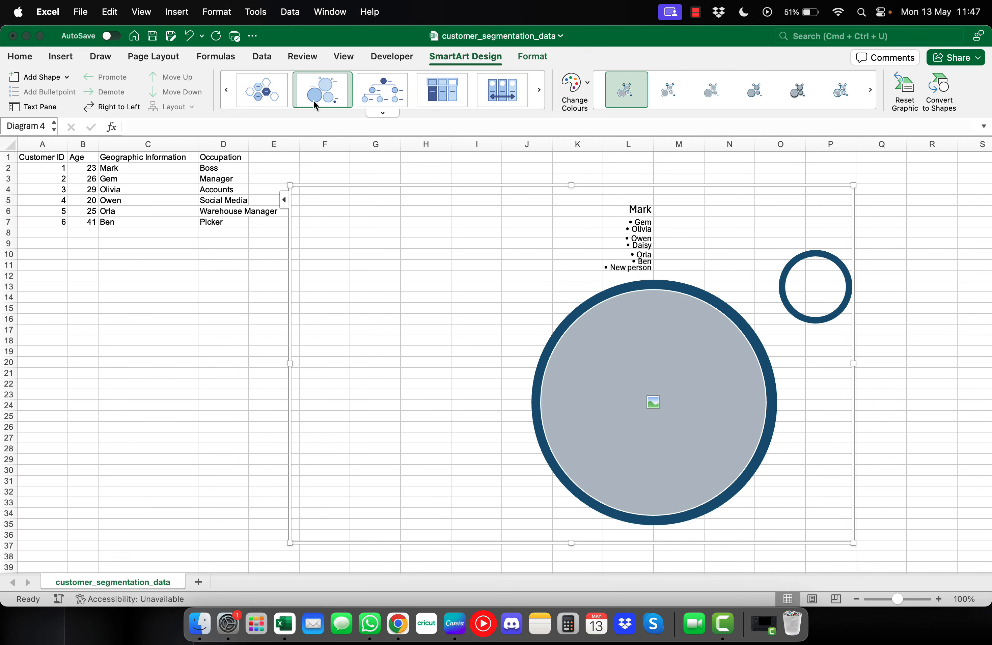
left_click(383, 94)
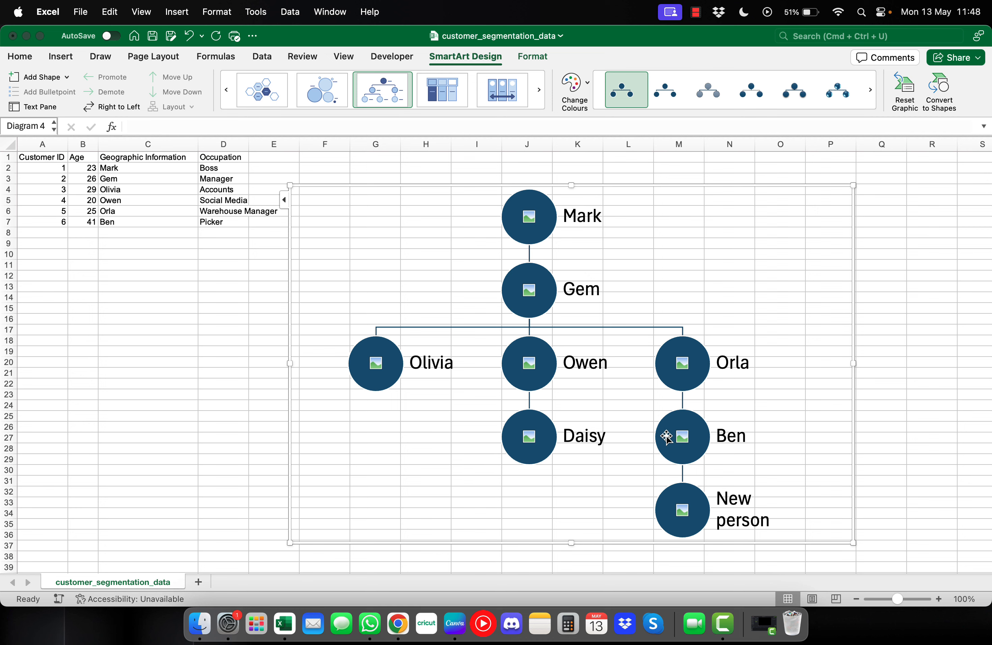
Insert a picture into Orla's circle and close the Format Shape pane
left_click(682, 363)
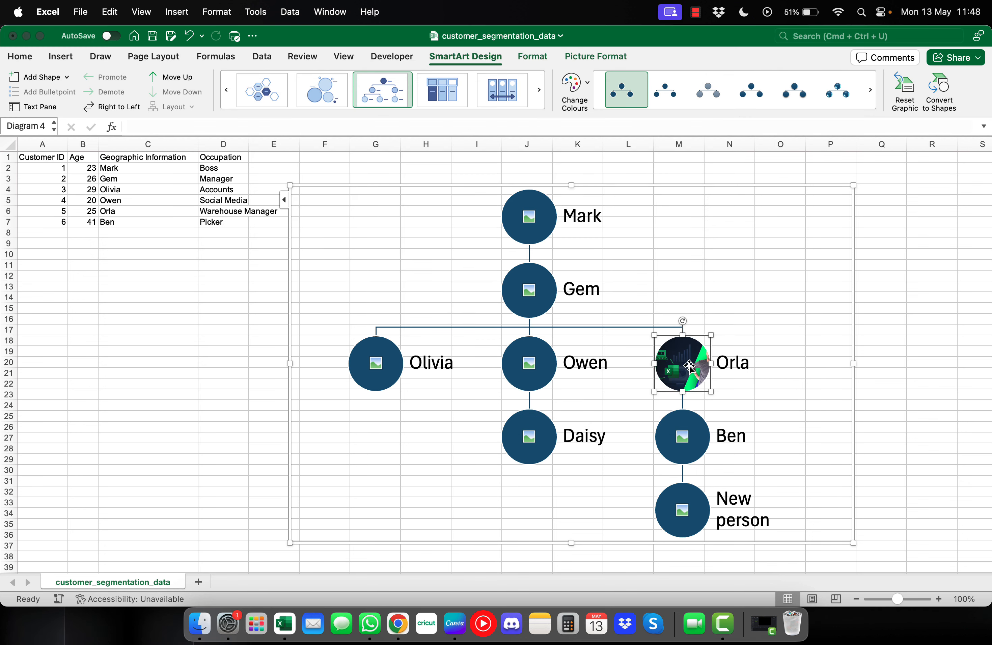
double_click(690, 365)
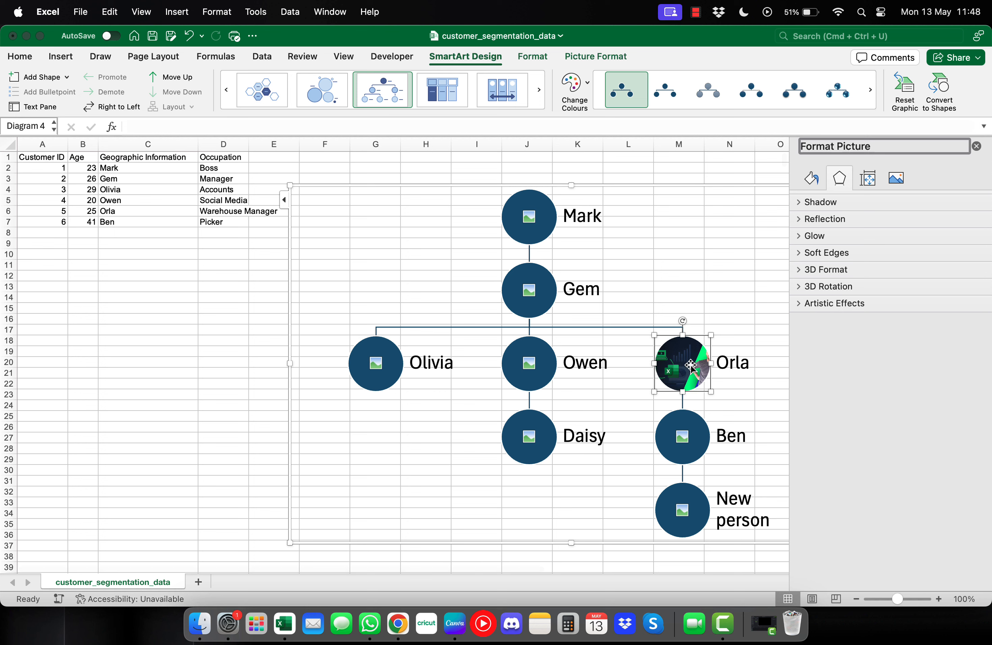
left_click(712, 310)
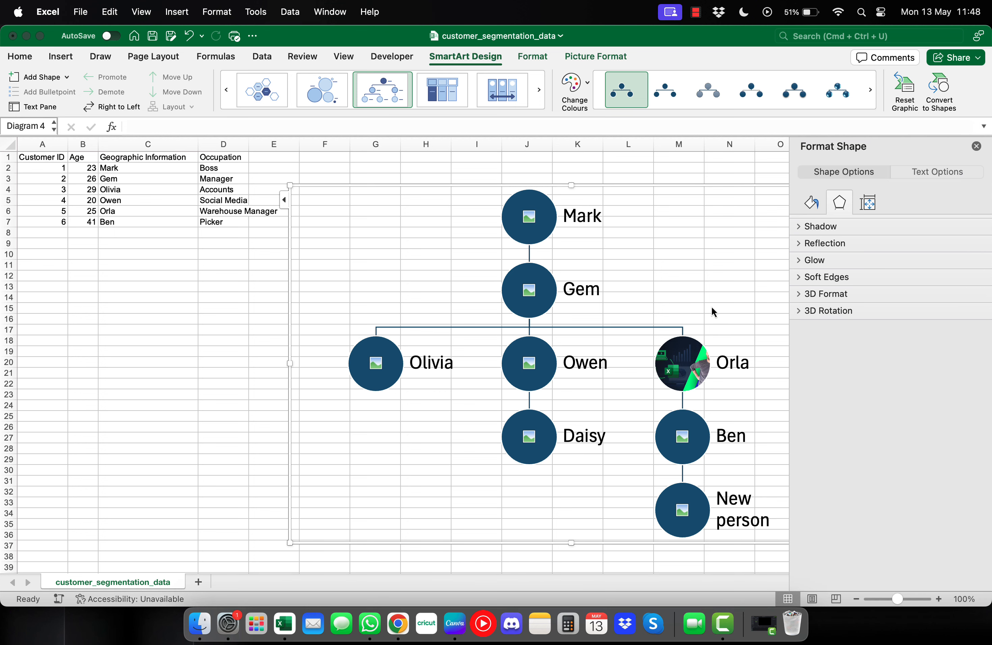
left_click(976, 146)
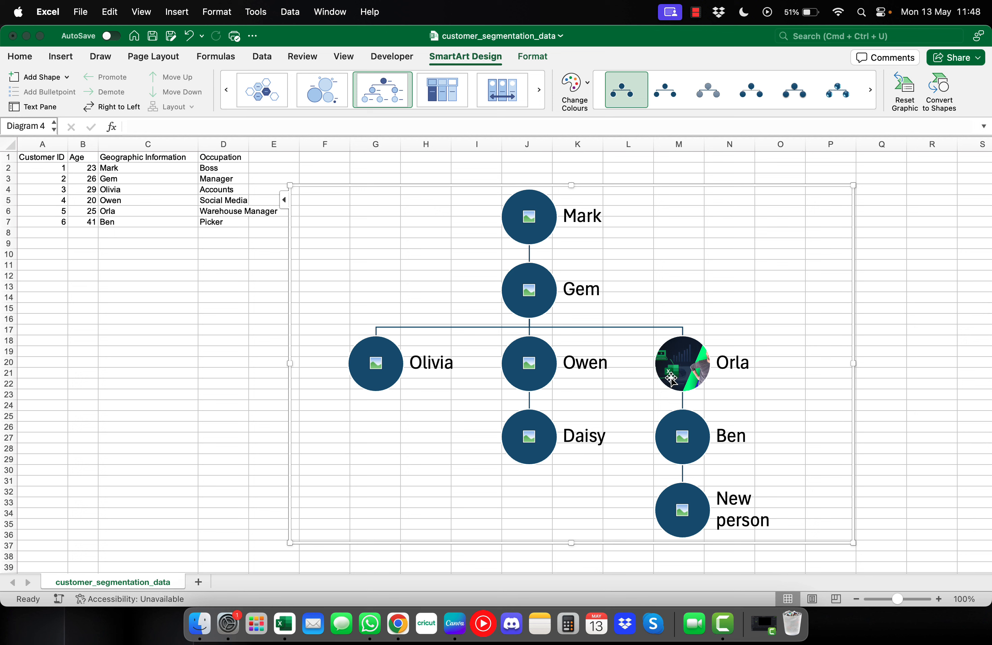
Try Colourful, then apply the green Accent 3 colour scheme and click cell E16
left_click(575, 90)
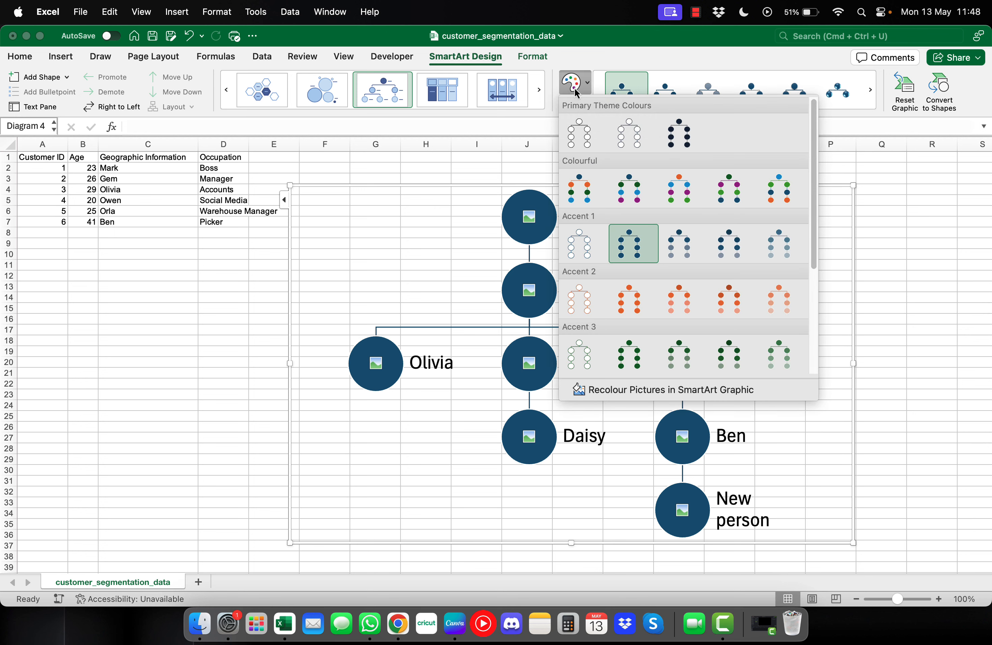
left_click(628, 184)
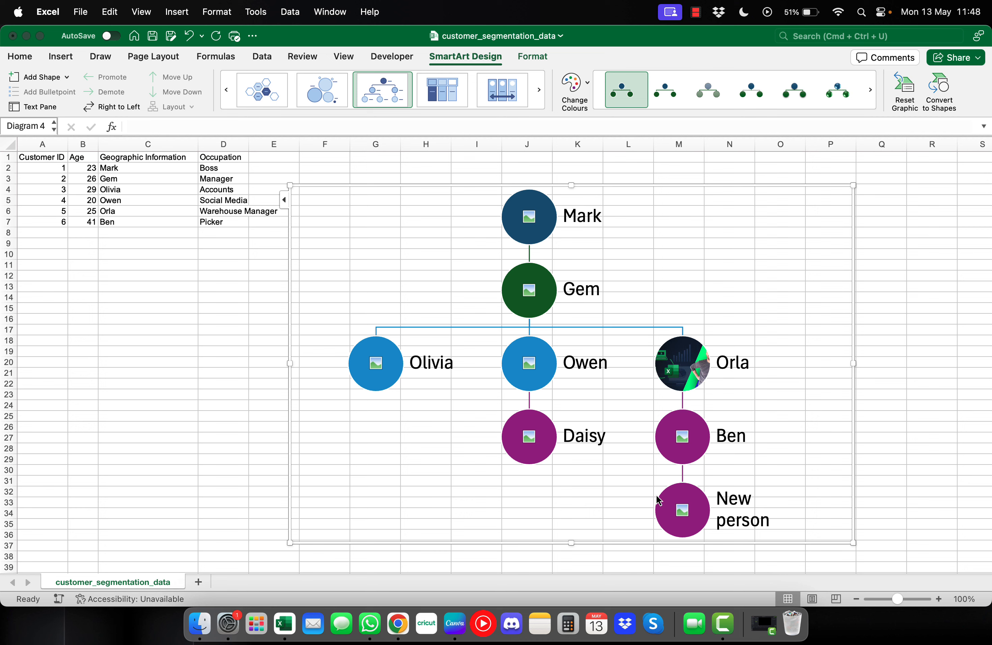
left_click(572, 88)
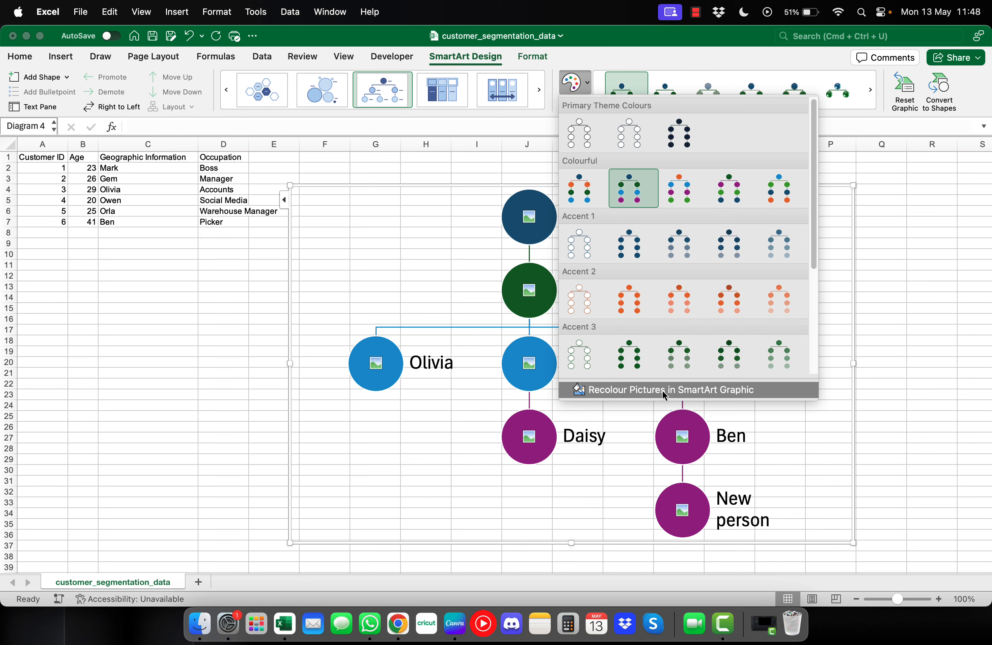
left_click(679, 355)
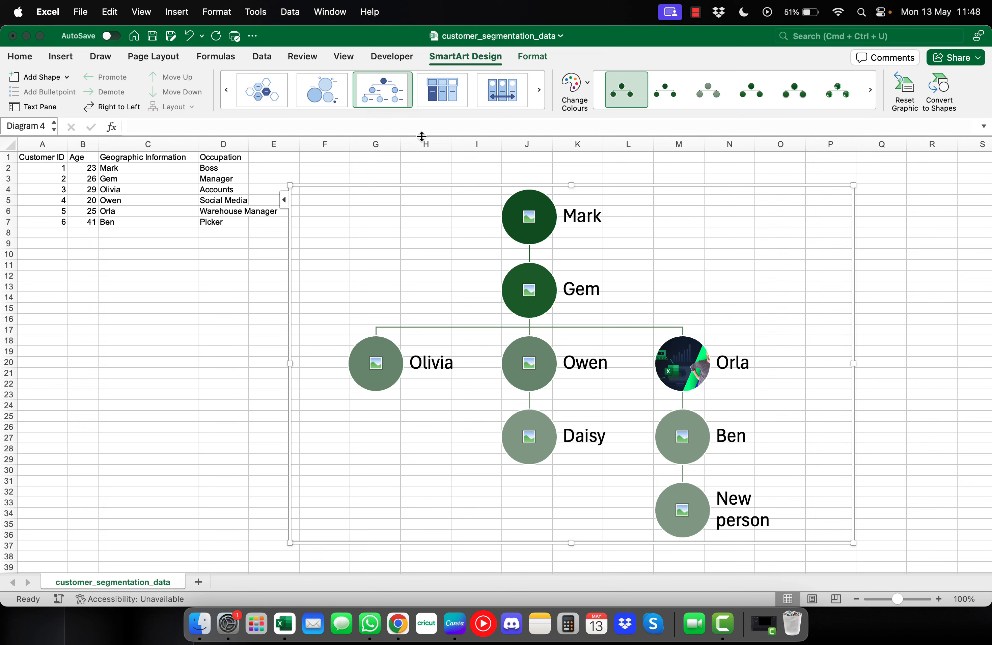
left_click(269, 315)
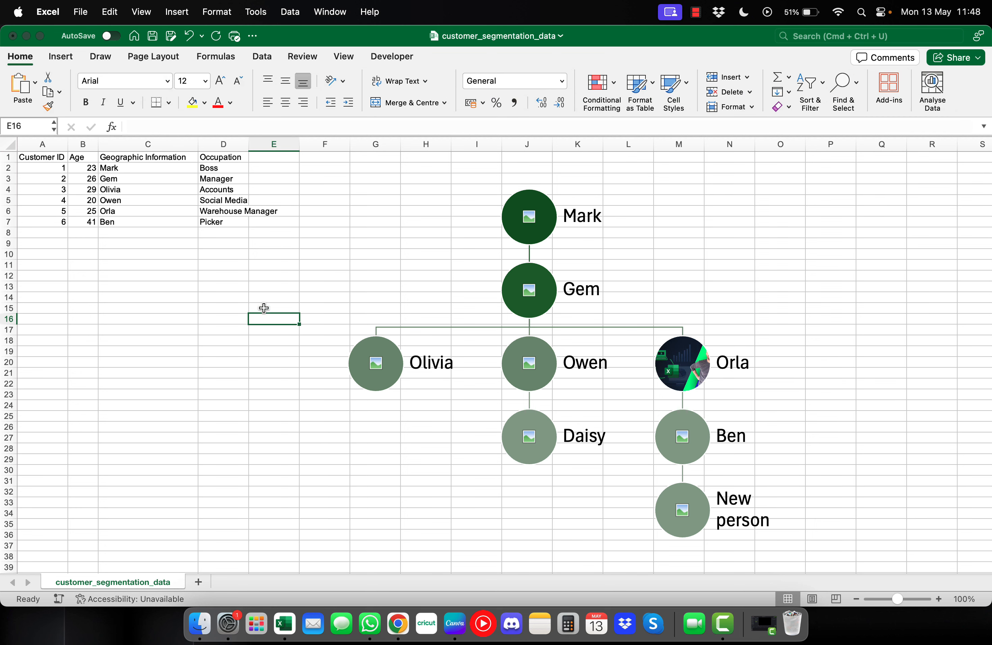